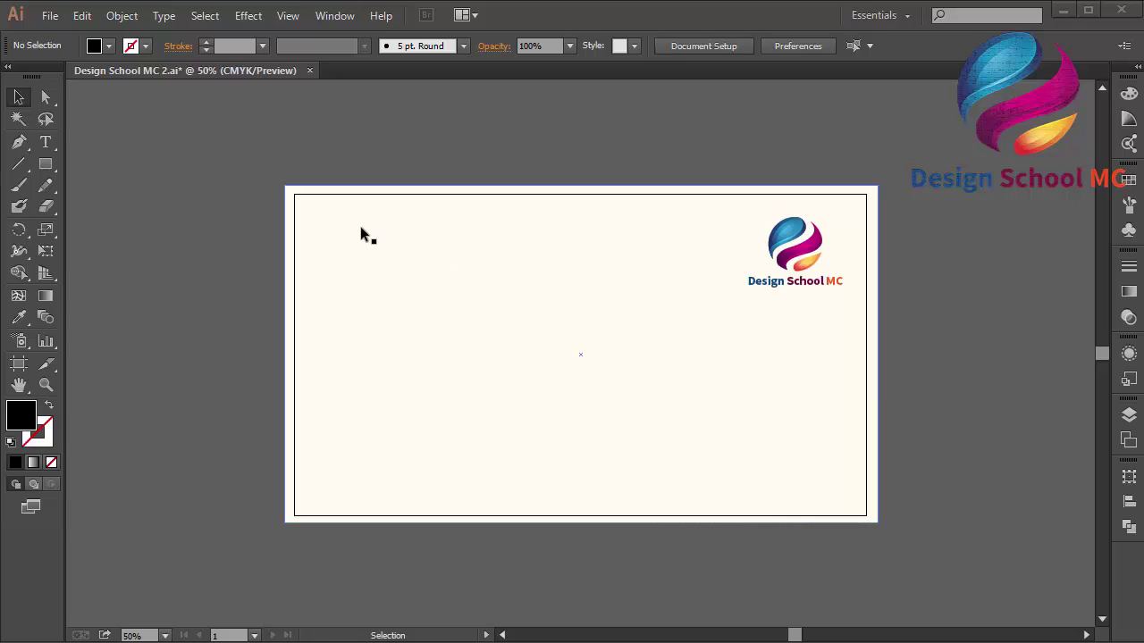
Step: Add a lowercase 'a' text object (Corbel Regular, 300 pt) on the artboard
{"action": "left_click", "coordinate": [46, 143]}
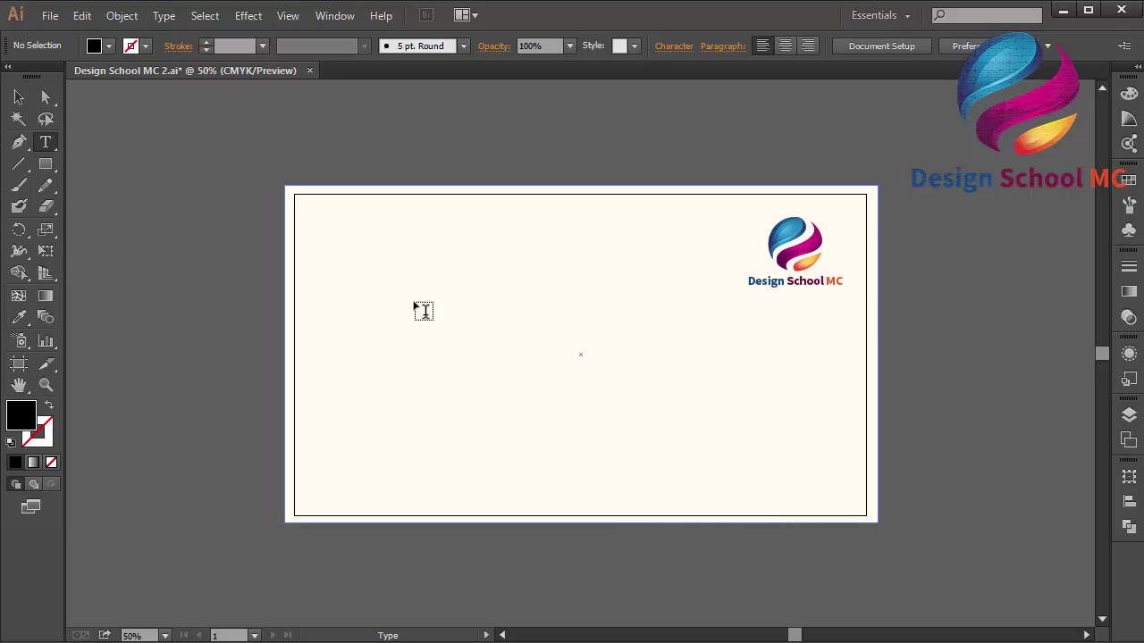
{"action": "left_click", "coordinate": [480, 371]}
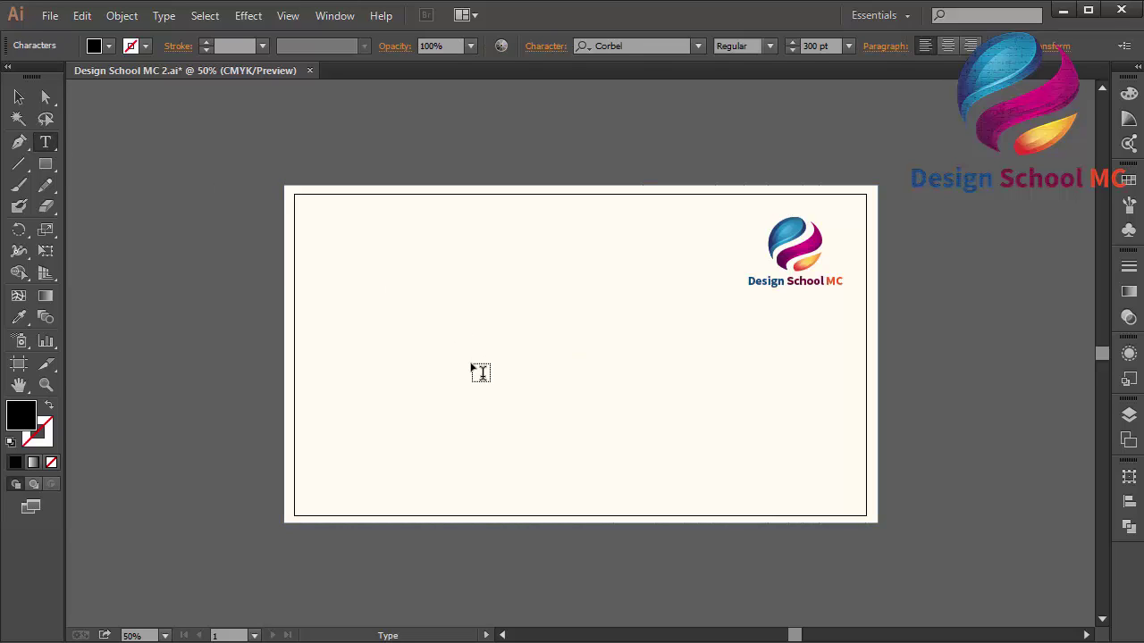
{"action": "type", "text": "a"}
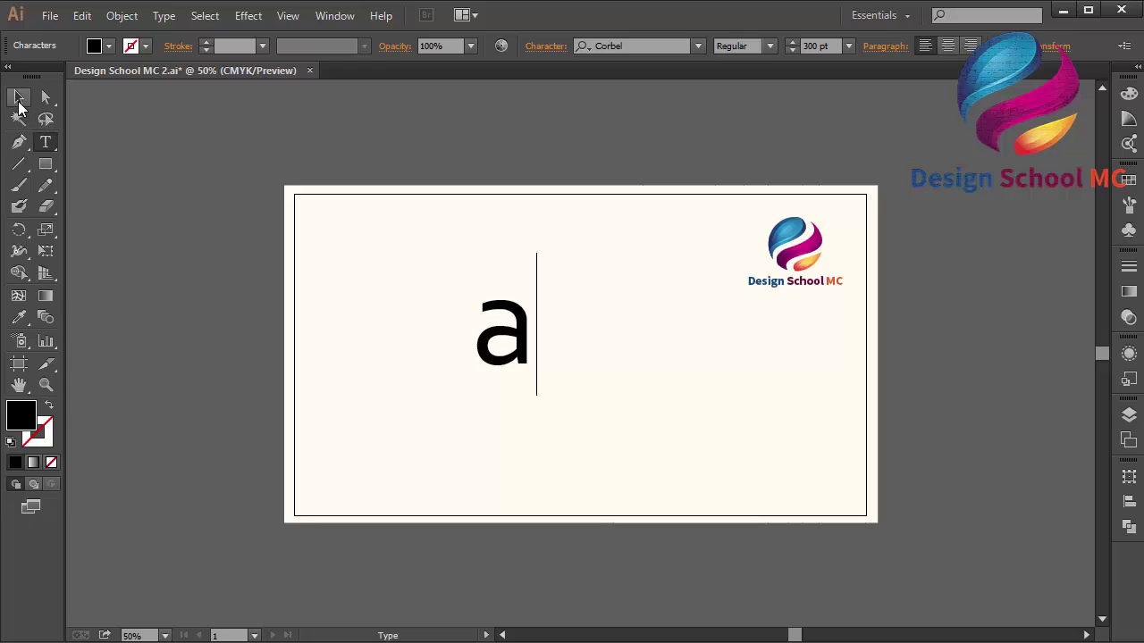
{"action": "left_click", "coordinate": [19, 96]}
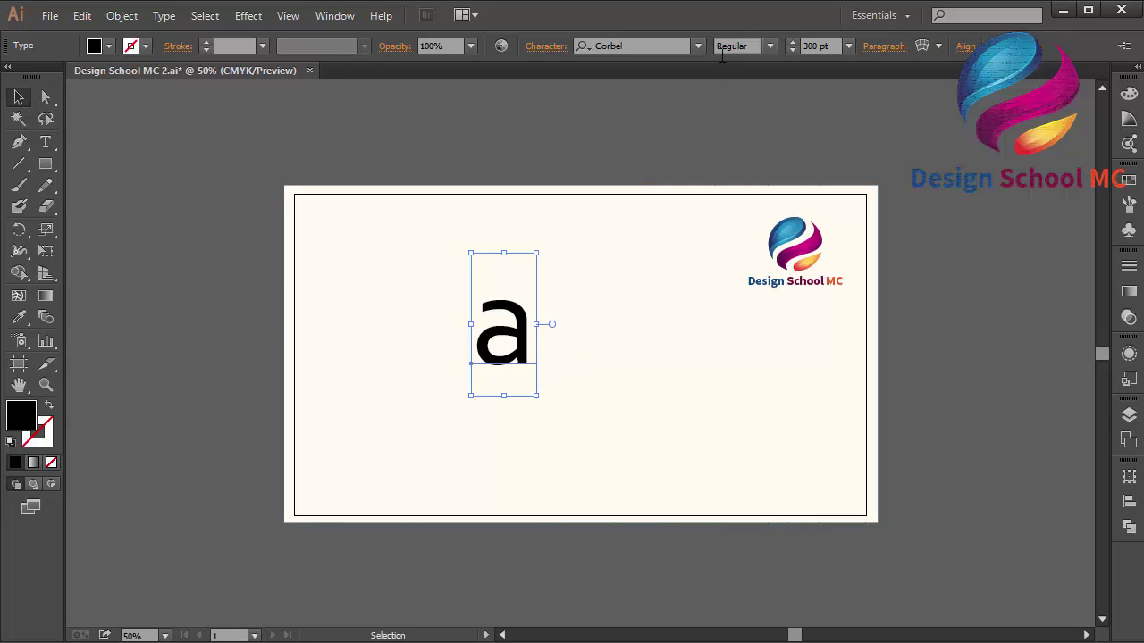
Step: Try the Adobe Garamond Pro and Impact fonts on the letter a
{"action": "left_click", "coordinate": [688, 48]}
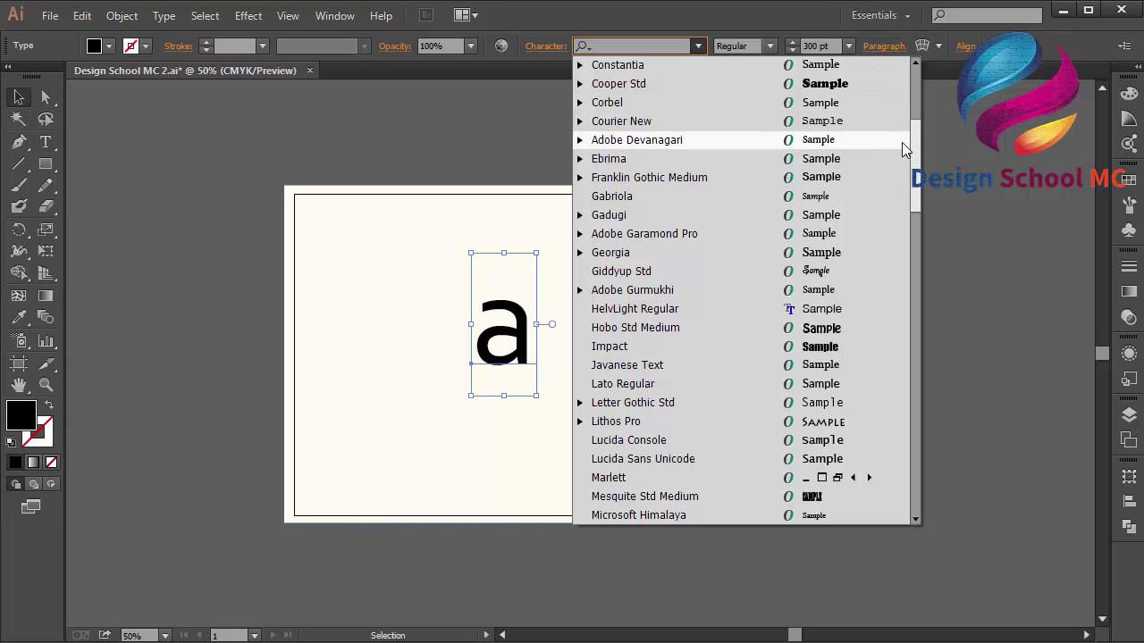
{"action": "mouse_move", "coordinate": [915, 100]}
{"action": "left_mouse_down"}
{"action": "mouse_move", "coordinate": [916, 191]}
{"action": "mouse_move", "coordinate": [915, 162]}
{"action": "left_mouse_up"}
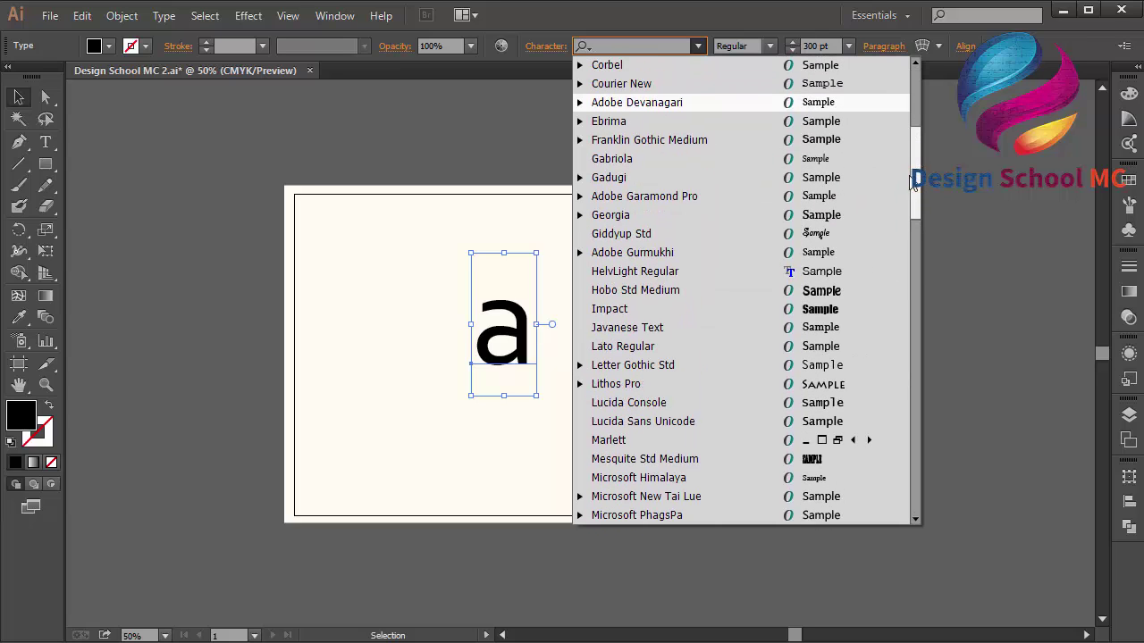
{"action": "left_click", "coordinate": [835, 196]}
{"action": "left_click", "coordinate": [679, 47]}
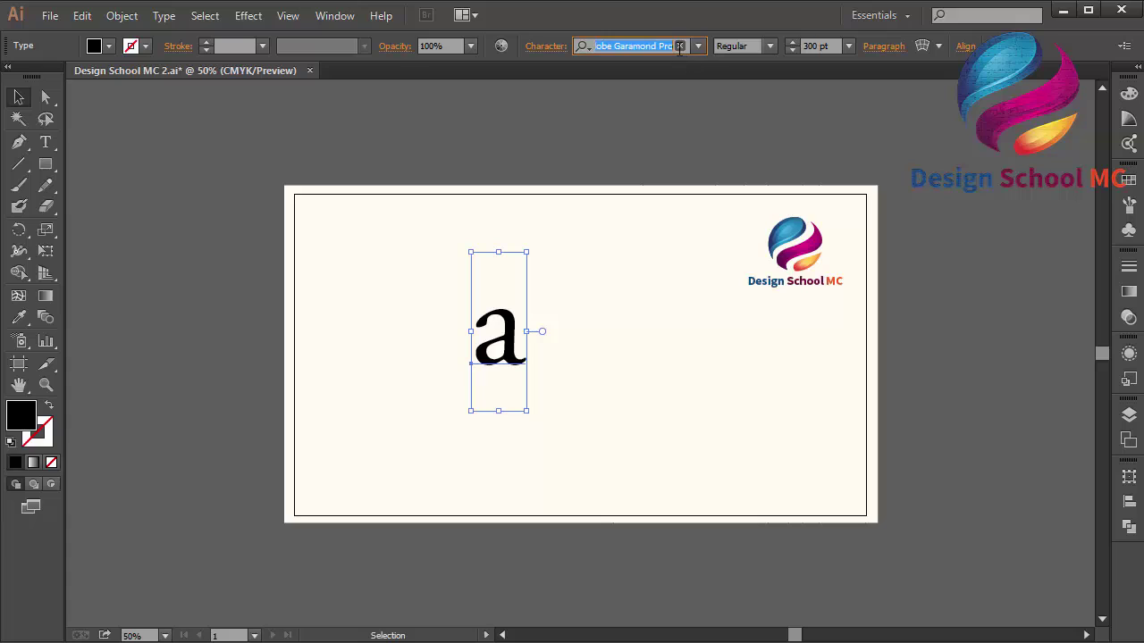
{"action": "type", "text": "Impact"}
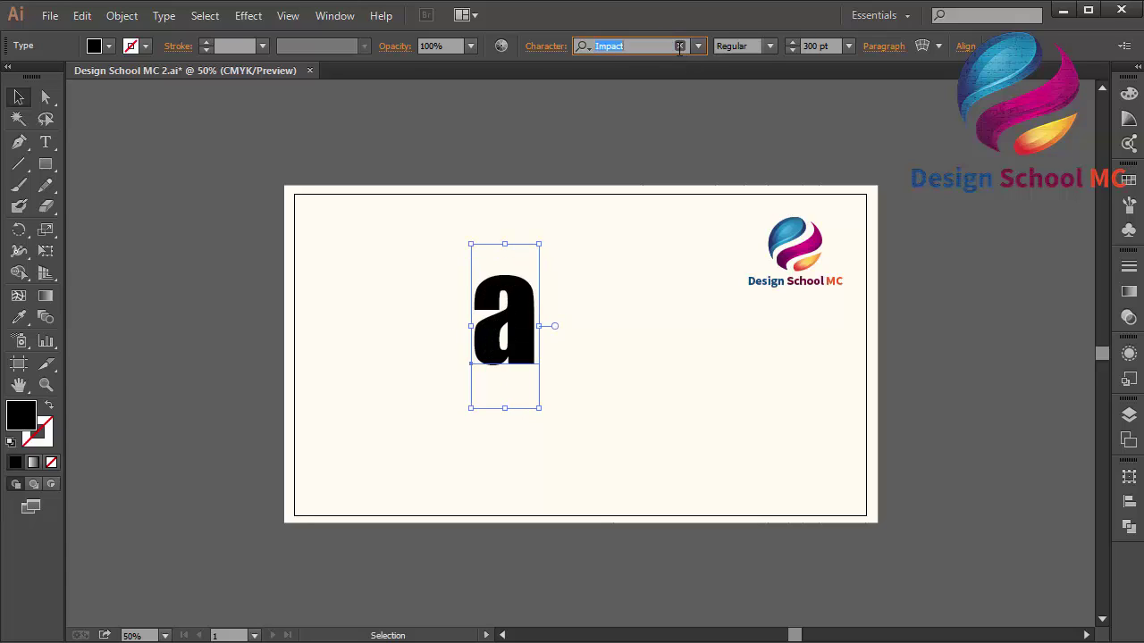
Step: Cycle through fonts and settle on Javanese Text, Regular style
{"action": "left_click", "coordinate": [679, 47]}
{"action": "key", "text": "Up"}
{"action": "key", "text": "Up"}
{"action": "key", "text": "Up"}
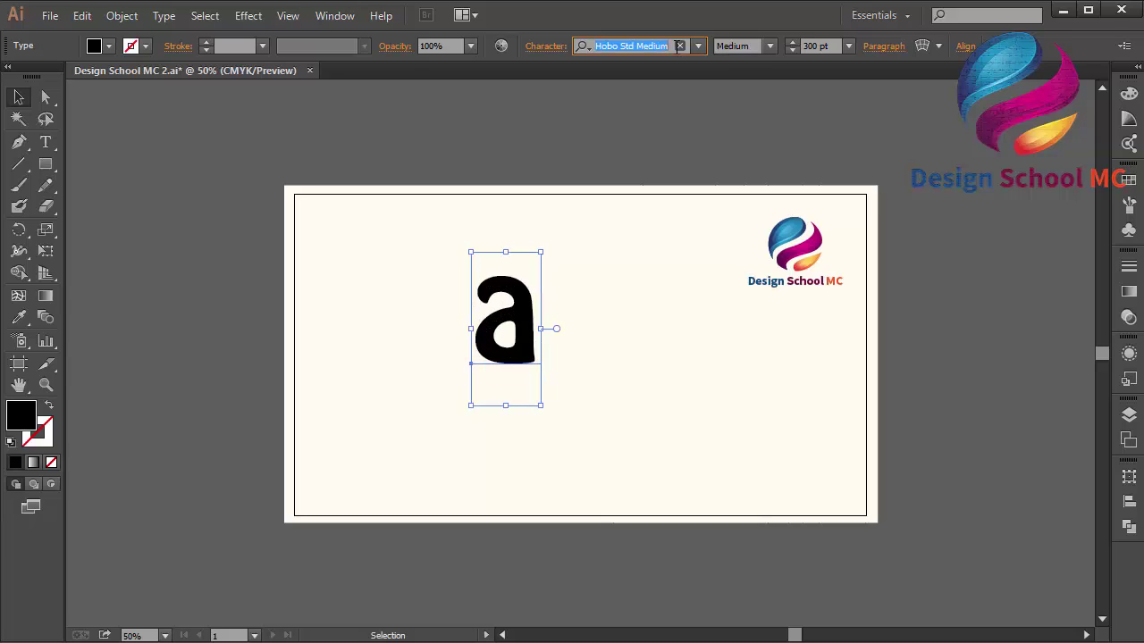
{"action": "key", "text": "Down"}
{"action": "key", "text": "Down"}
{"action": "key", "text": "Down"}
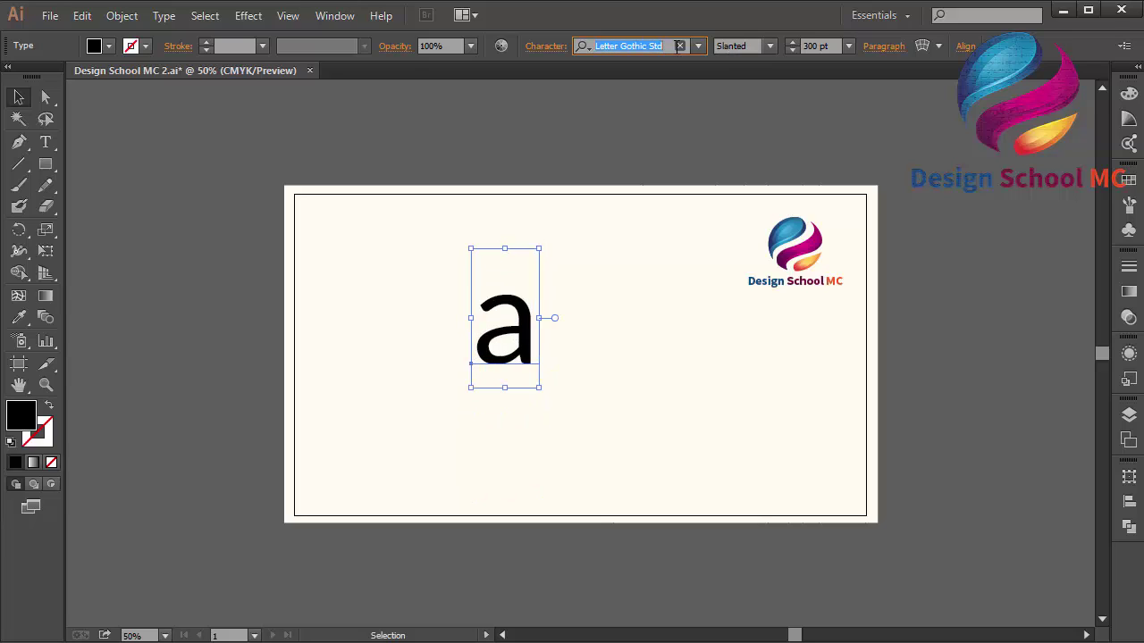
{"action": "key", "text": "Down"}
{"action": "key", "text": "Up"}
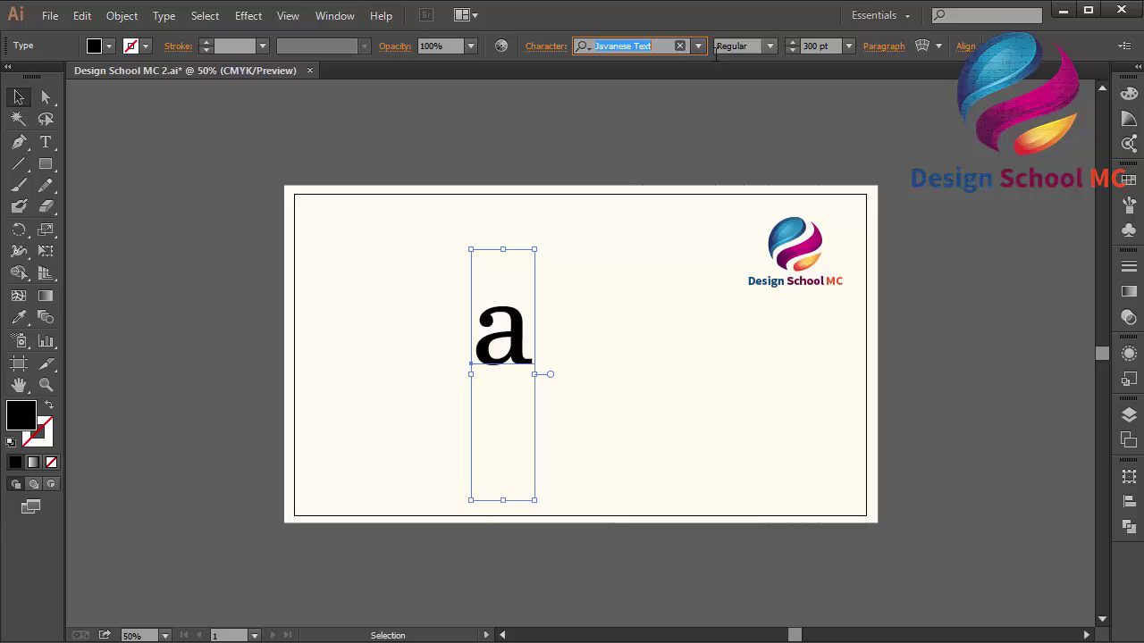
{"action": "left_click", "coordinate": [768, 47]}
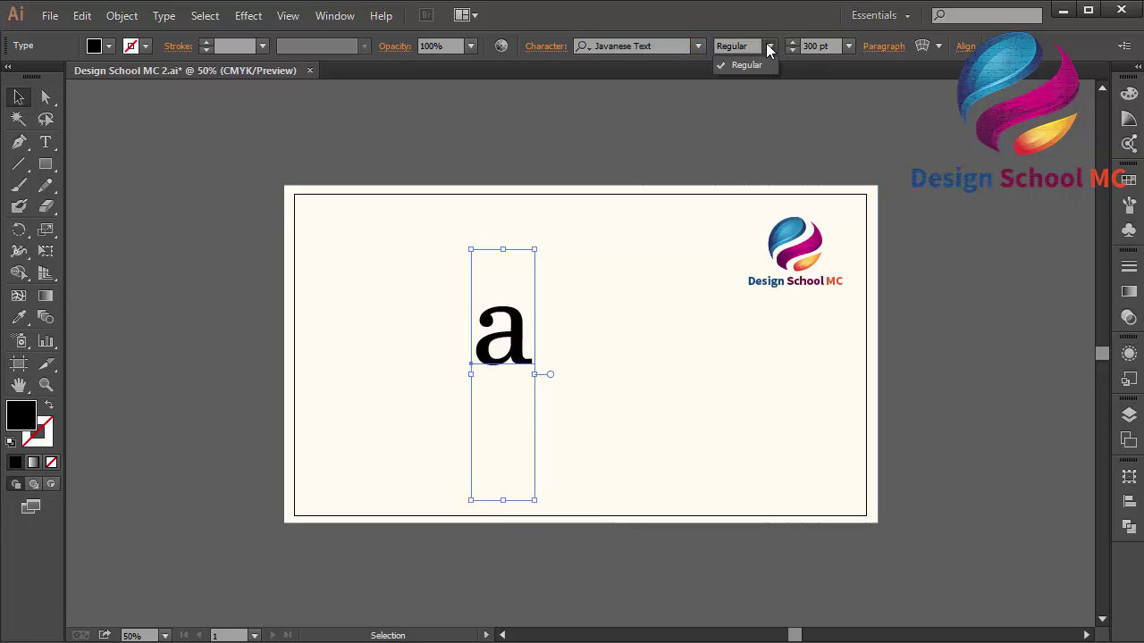
{"action": "left_click", "coordinate": [658, 46]}
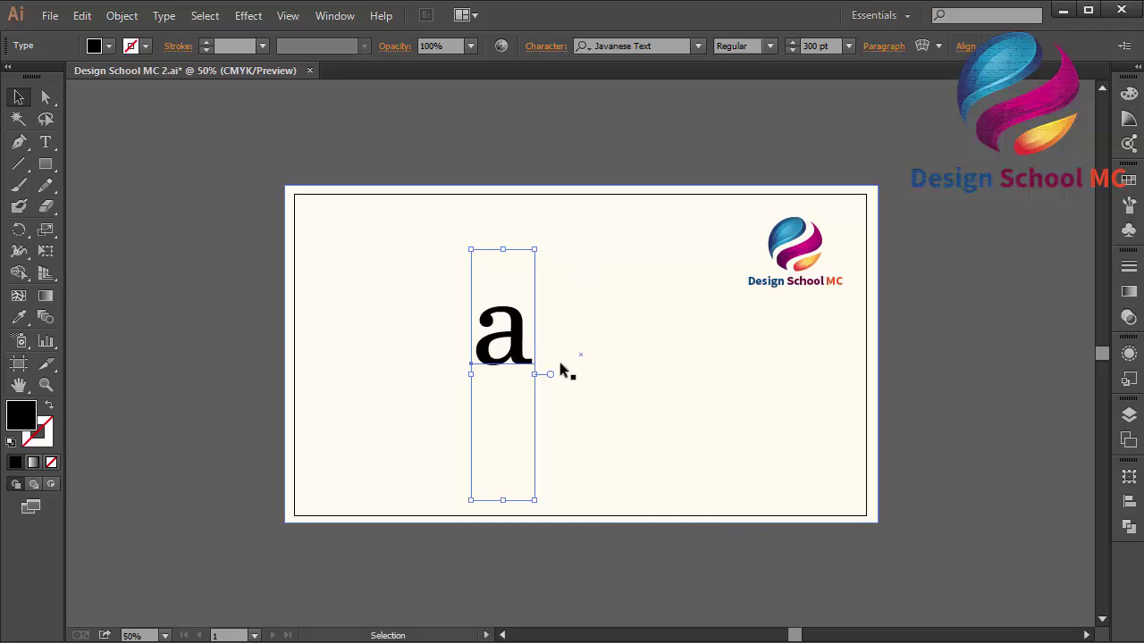
Step: Set the letter to 600 pt, then enlarge it further and centre it on the artboard
{"action": "left_click", "coordinate": [826, 46]}
{"action": "type", "text": "600"}
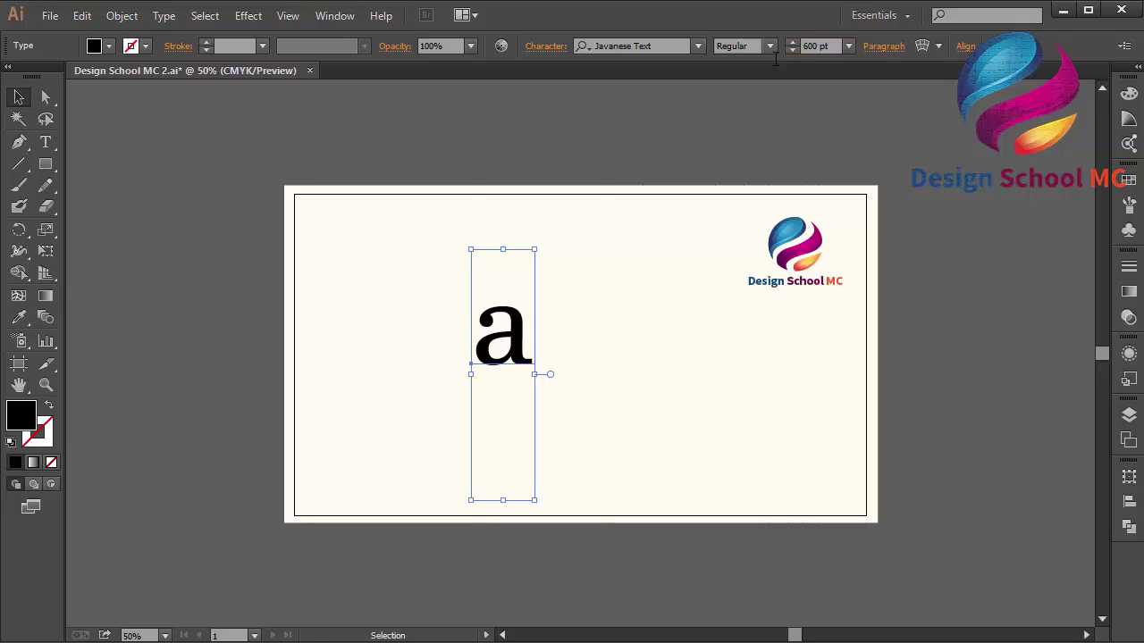
{"action": "key", "text": "Return"}
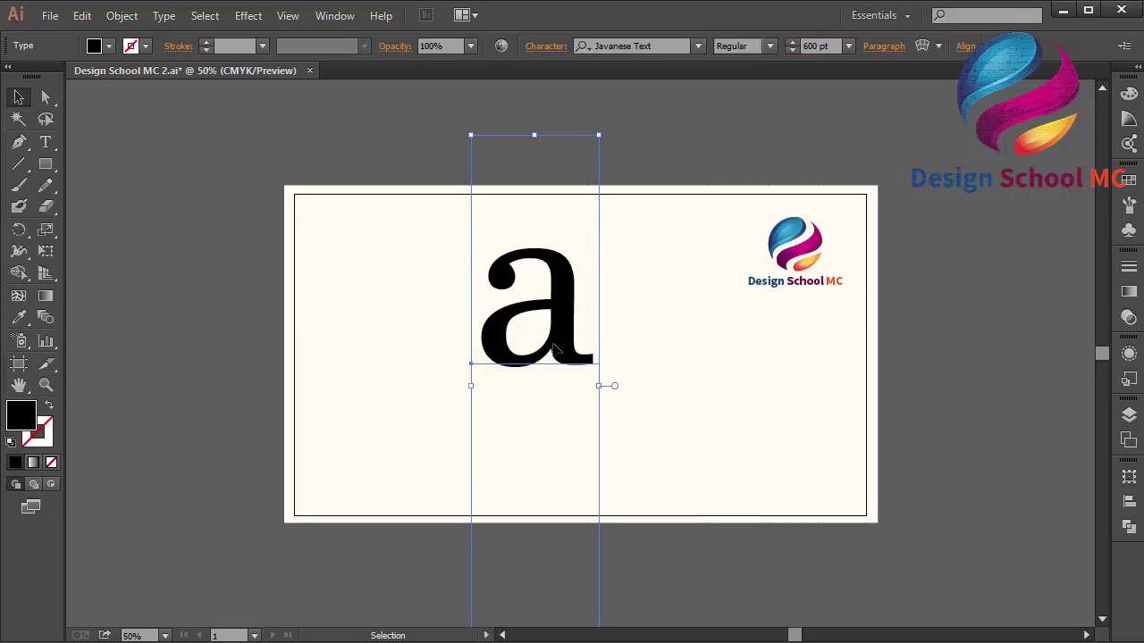
{"action": "left_click_drag", "start_coordinate": [561, 349], "coordinate": [608, 419]}
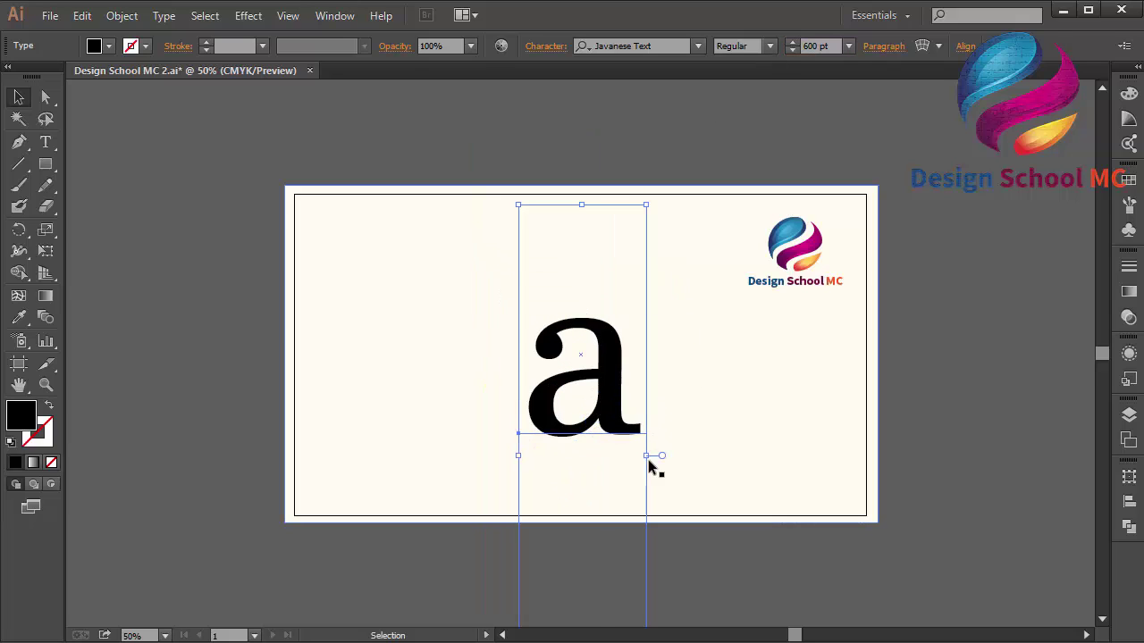
{"action": "left_click_drag", "start_coordinate": [653, 456], "coordinate": [788, 456]}
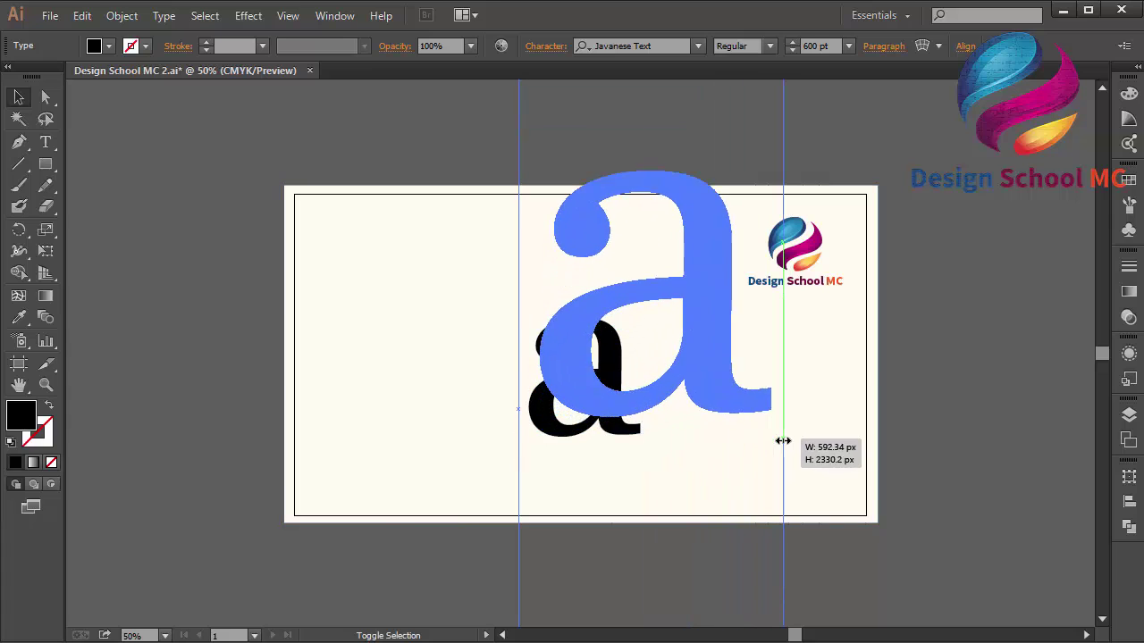
{"action": "mouse_move", "coordinate": [729, 353]}
{"action": "left_mouse_down"}
{"action": "mouse_move", "coordinate": [689, 395]}
{"action": "mouse_move", "coordinate": [661, 382]}
{"action": "left_mouse_up"}
{"action": "key", "text": "ctrl+equal"}
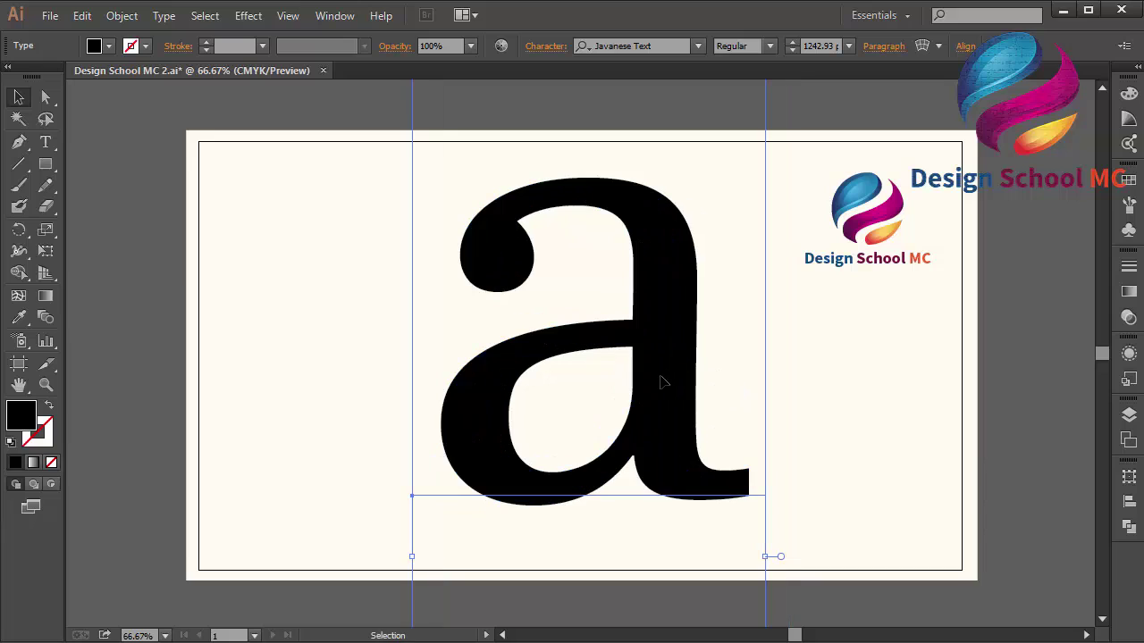
{"action": "left_click", "coordinate": [118, 239]}
Step: Choose the Ellipse tool with white as the fill colour
{"action": "left_click_drag", "start_coordinate": [50, 165], "coordinate": [126, 207]}
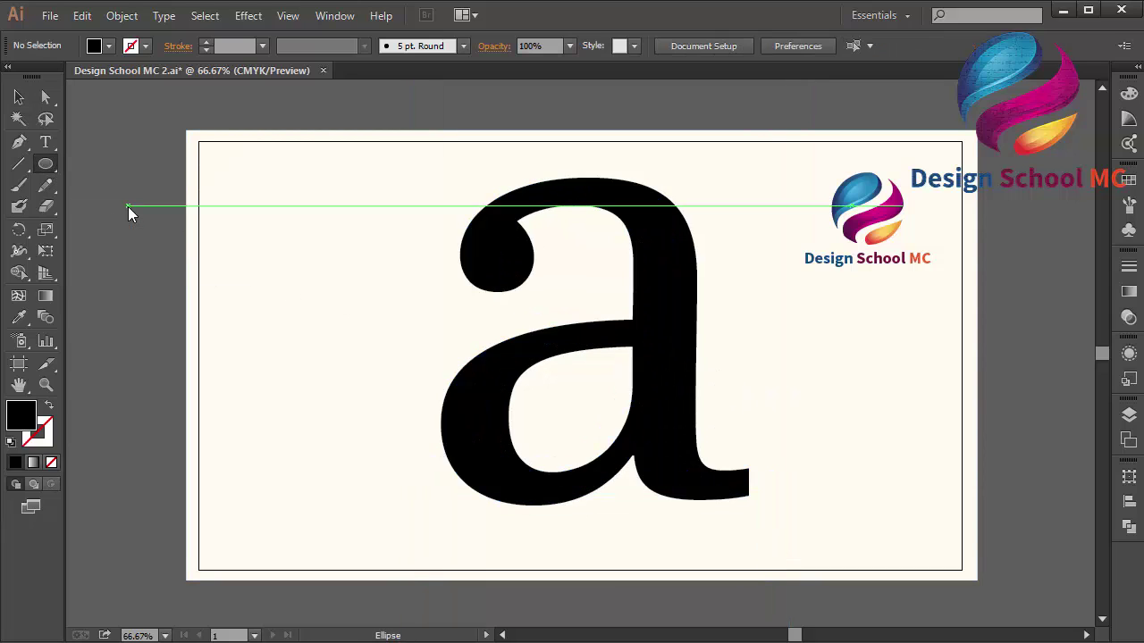
{"action": "double_click", "coordinate": [23, 428]}
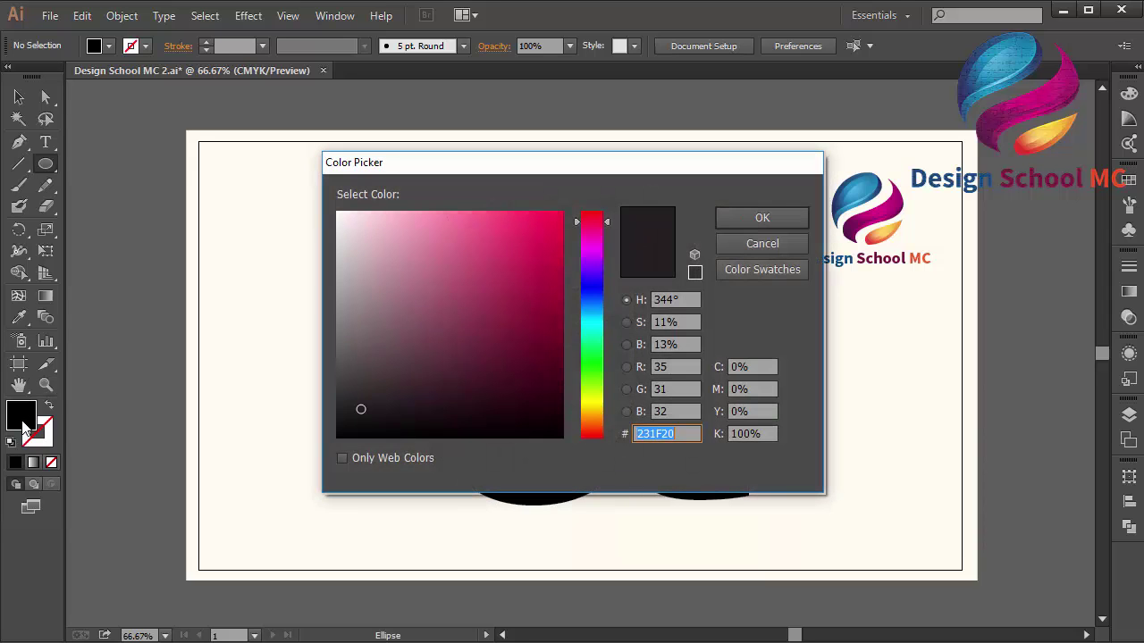
{"action": "left_click_drag", "start_coordinate": [449, 318], "coordinate": [337, 212]}
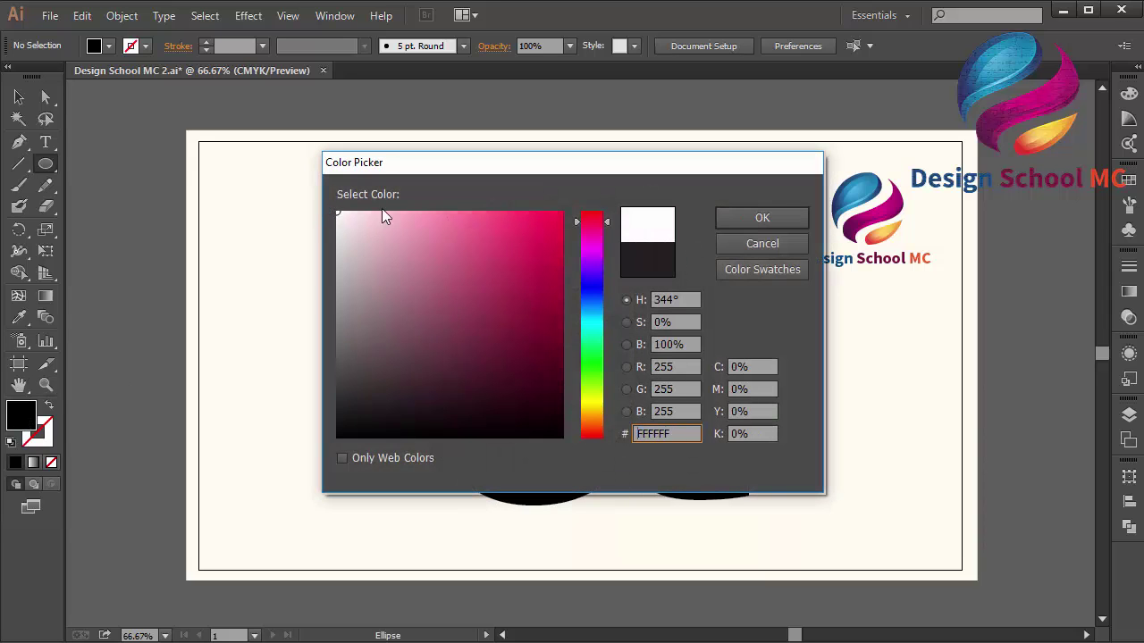
{"action": "left_click", "coordinate": [756, 217]}
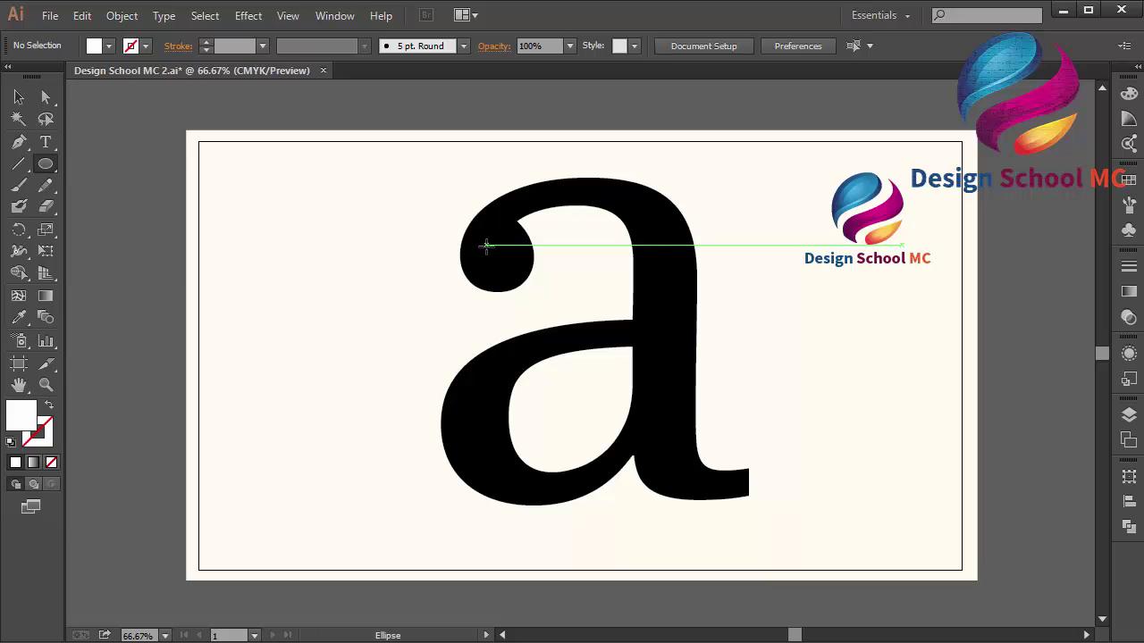
Step: Draw white circles over the a's top curl and down its right stem
{"action": "mouse_move", "coordinate": [461, 229]}
{"action": "left_mouse_down"}
{"action": "mouse_move", "coordinate": [483, 245]}
{"action": "mouse_move", "coordinate": [472, 267]}
{"action": "left_mouse_up"}
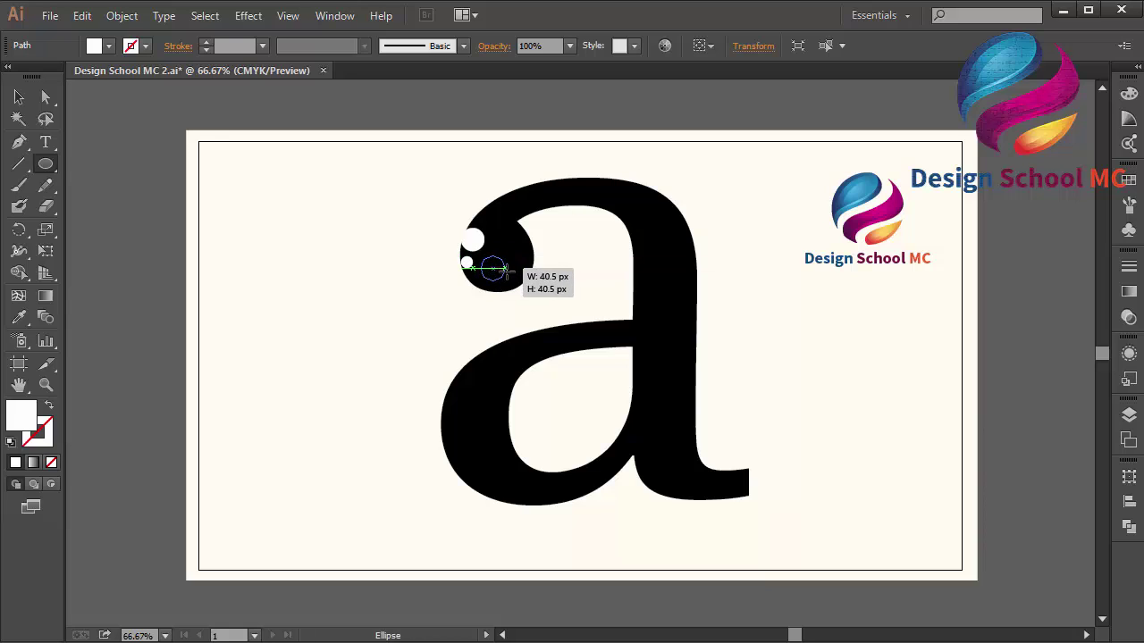
{"action": "mouse_move", "coordinate": [481, 209]}
{"action": "left_mouse_down"}
{"action": "mouse_move", "coordinate": [521, 263]}
{"action": "mouse_move", "coordinate": [513, 284]}
{"action": "left_mouse_up"}
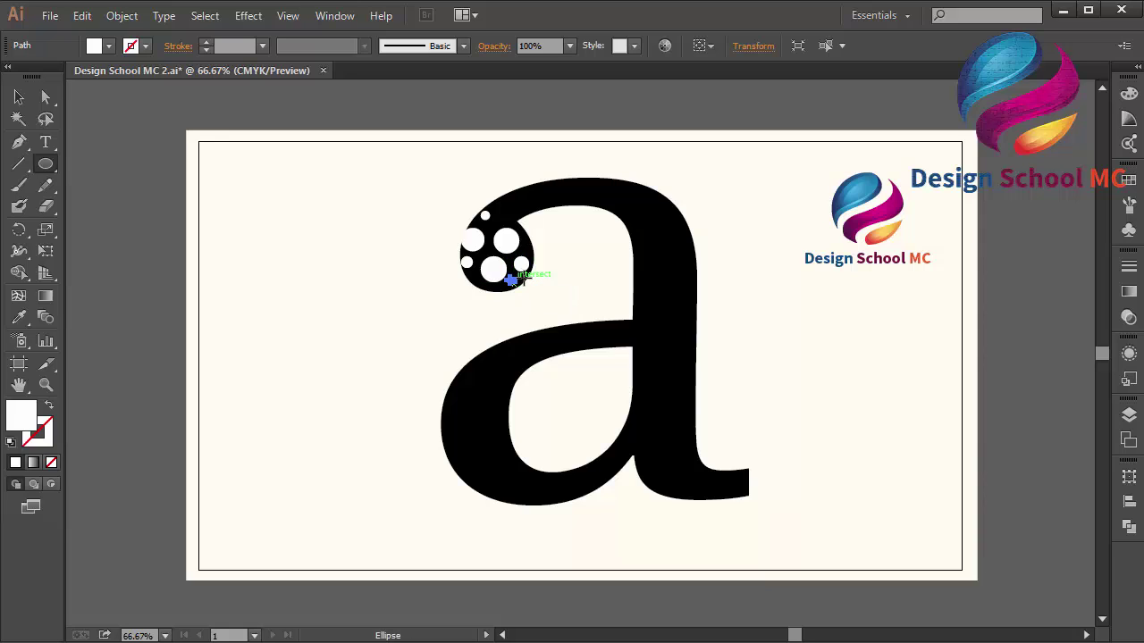
{"action": "mouse_move", "coordinate": [494, 200]}
{"action": "left_mouse_down"}
{"action": "mouse_move", "coordinate": [513, 219]}
{"action": "mouse_move", "coordinate": [582, 205]}
{"action": "left_mouse_up"}
{"action": "left_click_drag", "start_coordinate": [577, 171], "coordinate": [590, 184]}
{"action": "mouse_move", "coordinate": [607, 197]}
{"action": "left_mouse_down"}
{"action": "mouse_move", "coordinate": [618, 209]}
{"action": "mouse_move", "coordinate": [646, 198]}
{"action": "mouse_move", "coordinate": [640, 225]}
{"action": "left_mouse_up"}
{"action": "mouse_move", "coordinate": [648, 198]}
{"action": "left_mouse_down"}
{"action": "mouse_move", "coordinate": [662, 212]}
{"action": "mouse_move", "coordinate": [658, 239]}
{"action": "mouse_move", "coordinate": [691, 251]}
{"action": "mouse_move", "coordinate": [658, 270]}
{"action": "mouse_move", "coordinate": [654, 302]}
{"action": "mouse_move", "coordinate": [694, 309]}
{"action": "mouse_move", "coordinate": [662, 335]}
{"action": "left_mouse_up"}
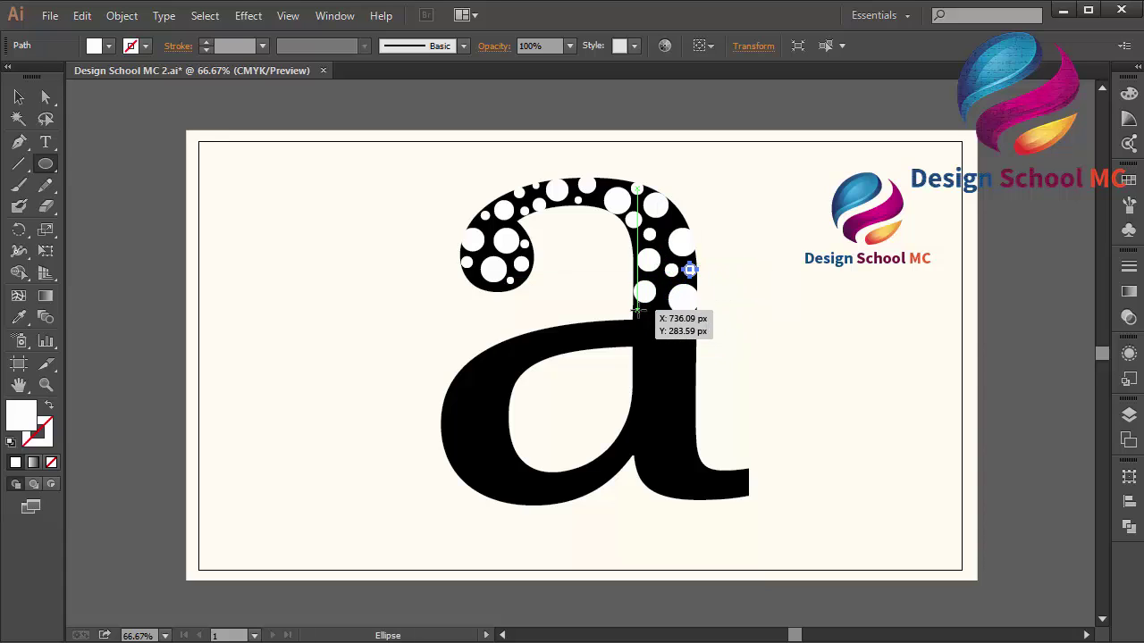
{"action": "left_click_drag", "start_coordinate": [684, 263], "coordinate": [696, 275]}
{"action": "mouse_move", "coordinate": [671, 340]}
{"action": "left_mouse_down"}
{"action": "mouse_move", "coordinate": [687, 356]}
{"action": "mouse_move", "coordinate": [659, 368]}
{"action": "mouse_move", "coordinate": [693, 377]}
{"action": "mouse_move", "coordinate": [666, 413]}
{"action": "mouse_move", "coordinate": [688, 396]}
{"action": "mouse_move", "coordinate": [694, 431]}
{"action": "left_mouse_up"}
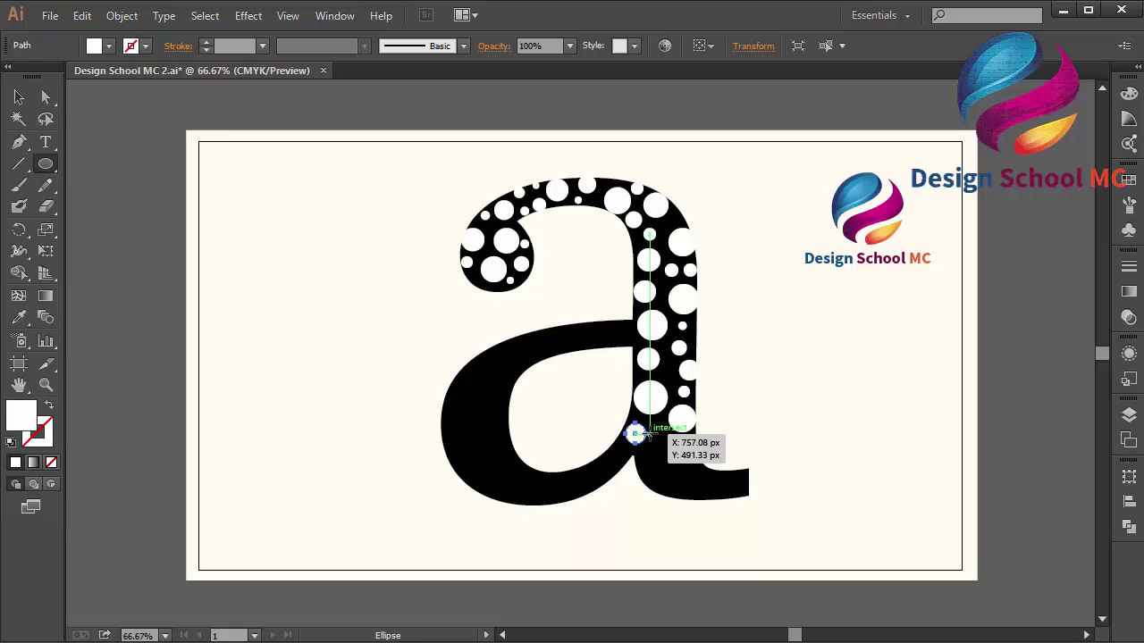
{"action": "mouse_move", "coordinate": [625, 424]}
{"action": "left_mouse_down"}
{"action": "mouse_move", "coordinate": [644, 443]}
{"action": "mouse_move", "coordinate": [661, 432]}
{"action": "left_mouse_up"}
{"action": "left_click_drag", "start_coordinate": [647, 445], "coordinate": [669, 467]}
{"action": "mouse_move", "coordinate": [634, 463]}
{"action": "left_mouse_down"}
{"action": "mouse_move", "coordinate": [676, 495]}
{"action": "mouse_move", "coordinate": [749, 495]}
{"action": "left_mouse_up"}
Step: Add white circles over the tail, the bowl and along the crossbar
{"action": "left_click_drag", "start_coordinate": [679, 482], "coordinate": [691, 493]}
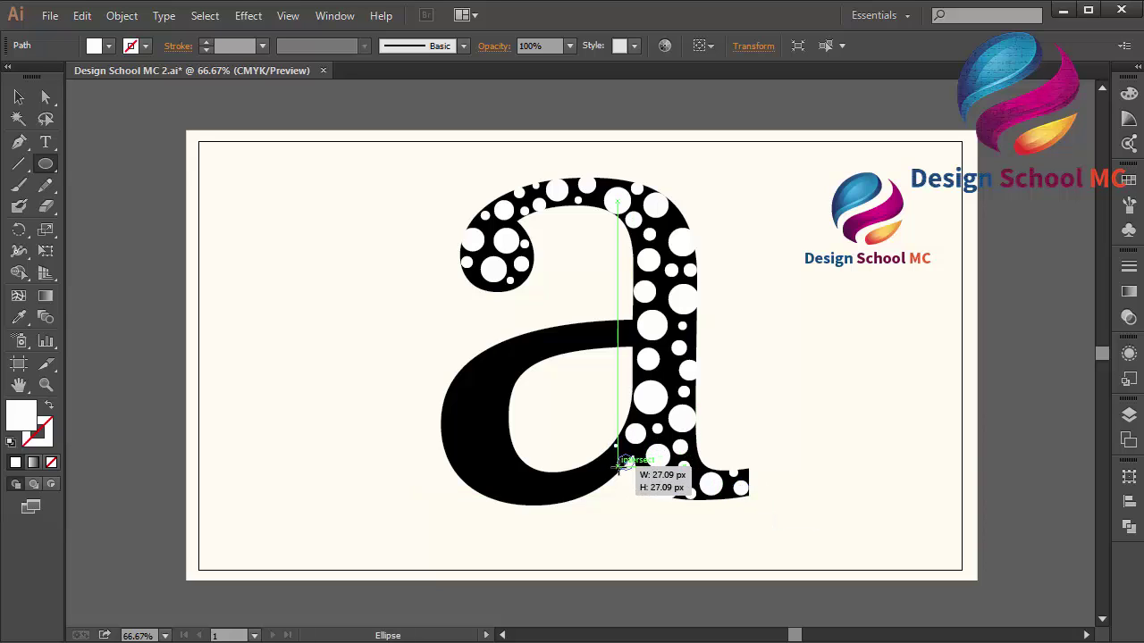
{"action": "left_click_drag", "start_coordinate": [633, 470], "coordinate": [614, 454]}
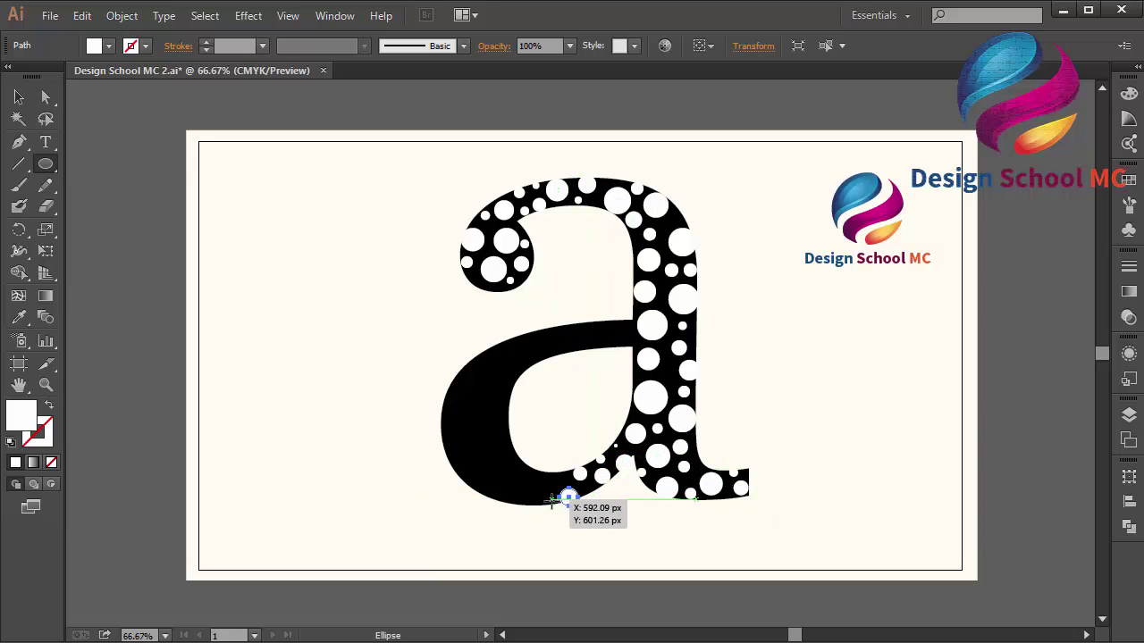
{"action": "mouse_move", "coordinate": [536, 502]}
{"action": "left_mouse_down"}
{"action": "mouse_move", "coordinate": [516, 470]}
{"action": "mouse_move", "coordinate": [506, 477]}
{"action": "left_mouse_up"}
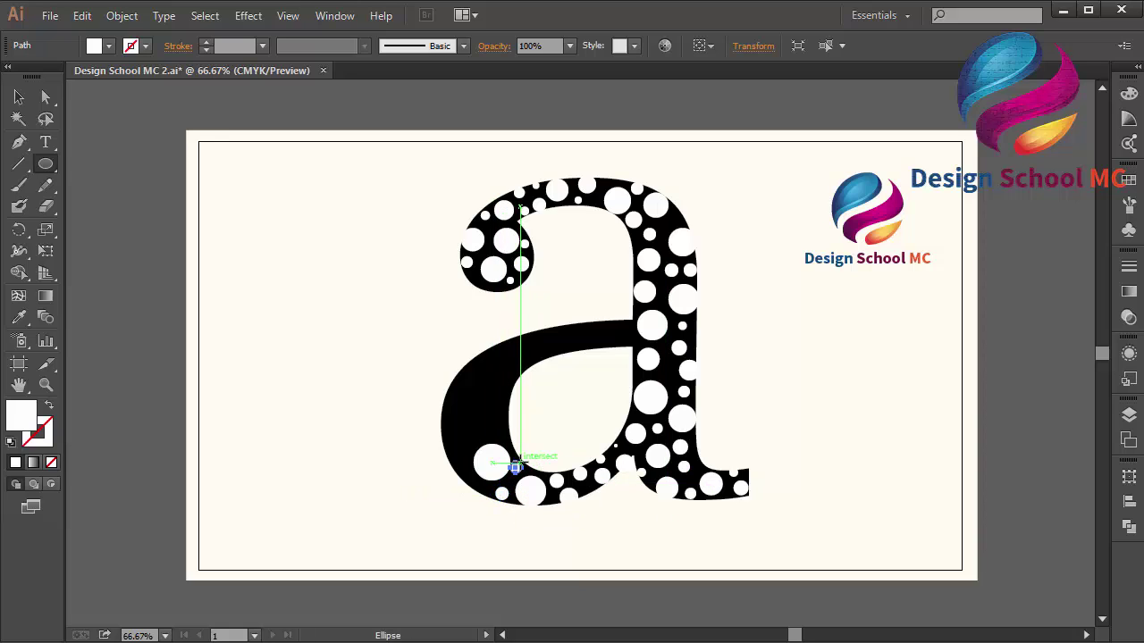
{"action": "left_click_drag", "start_coordinate": [500, 435], "coordinate": [521, 466]}
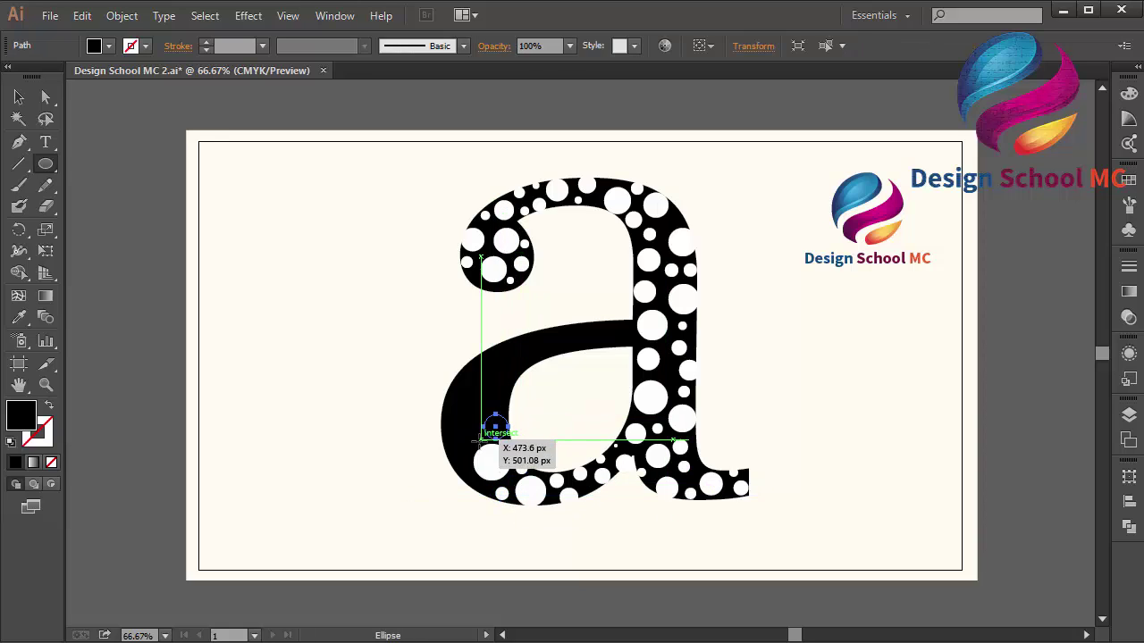
{"action": "left_click_drag", "start_coordinate": [490, 420], "coordinate": [503, 433]}
{"action": "mouse_move", "coordinate": [445, 403]}
{"action": "left_mouse_down"}
{"action": "mouse_move", "coordinate": [480, 437]}
{"action": "mouse_move", "coordinate": [464, 450]}
{"action": "left_mouse_up"}
{"action": "left_click_drag", "start_coordinate": [447, 458], "coordinate": [475, 489]}
{"action": "left_click_drag", "start_coordinate": [481, 386], "coordinate": [503, 409]}
{"action": "left_click_drag", "start_coordinate": [451, 377], "coordinate": [472, 397]}
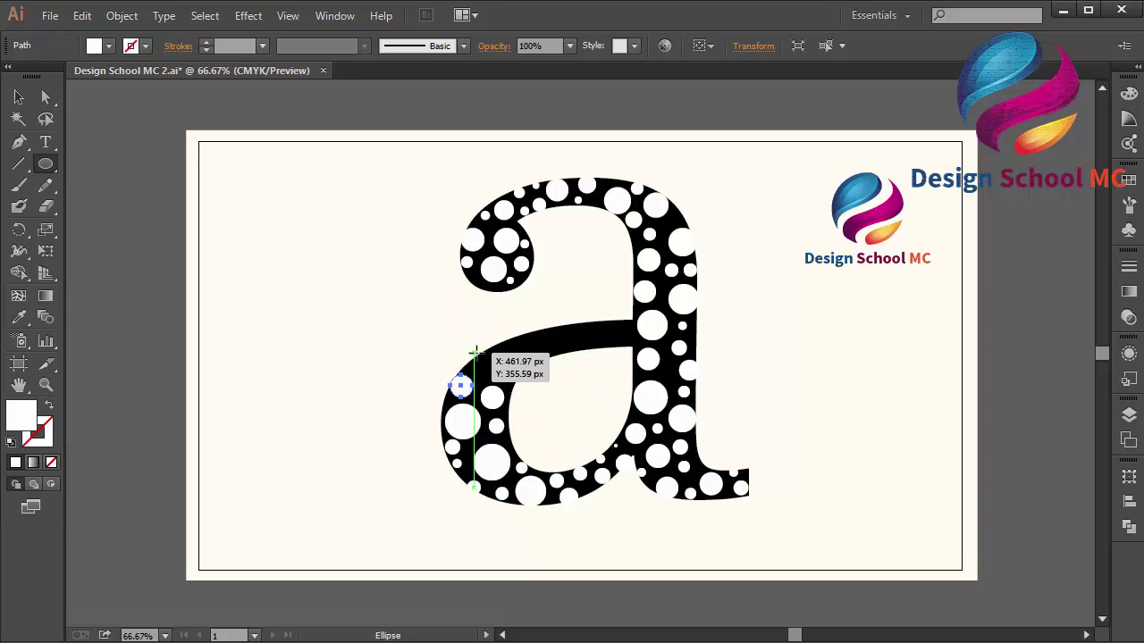
{"action": "left_click_drag", "start_coordinate": [473, 354], "coordinate": [518, 379]}
{"action": "mouse_move", "coordinate": [526, 340]}
{"action": "left_mouse_down"}
{"action": "mouse_move", "coordinate": [546, 359]}
{"action": "mouse_move", "coordinate": [515, 354]}
{"action": "mouse_move", "coordinate": [586, 335]}
{"action": "mouse_move", "coordinate": [629, 346]}
{"action": "left_mouse_up"}
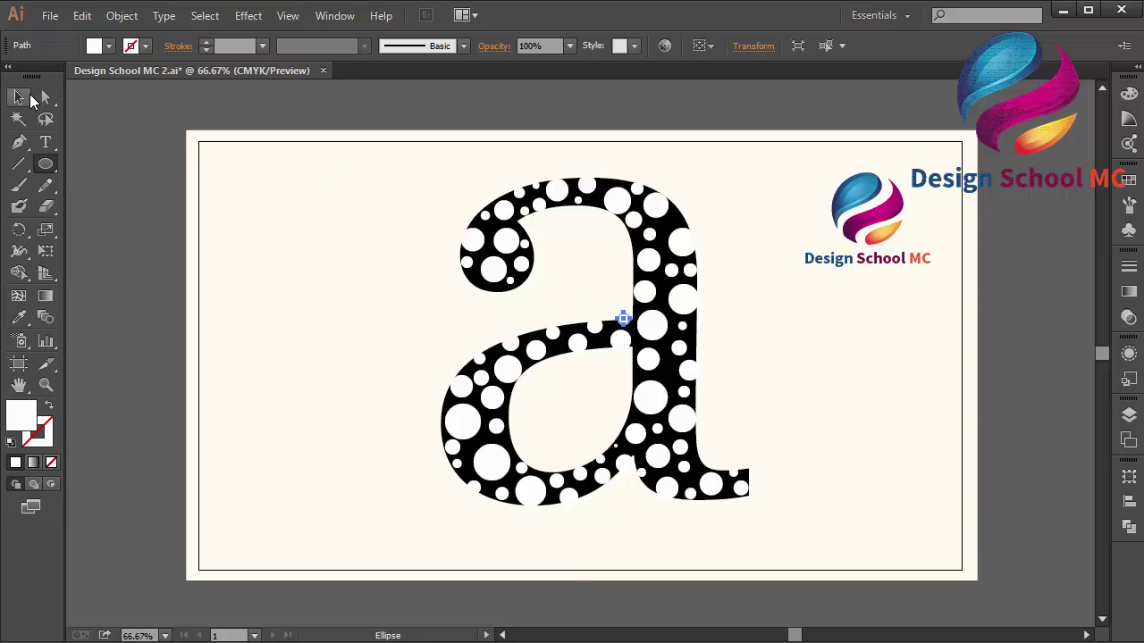
Step: Select all the artwork, excluding the background rectangle and the letter, leaving only the white circles
{"action": "left_click", "coordinate": [20, 96]}
{"action": "left_click", "coordinate": [591, 183]}
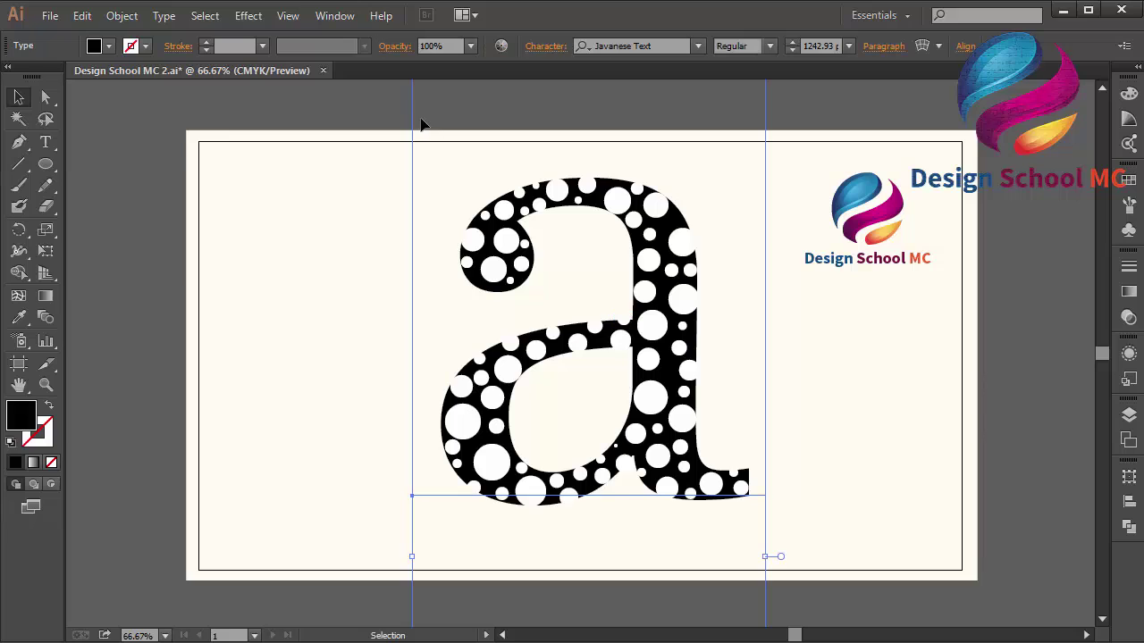
{"action": "left_click_drag", "start_coordinate": [371, 104], "coordinate": [763, 594]}
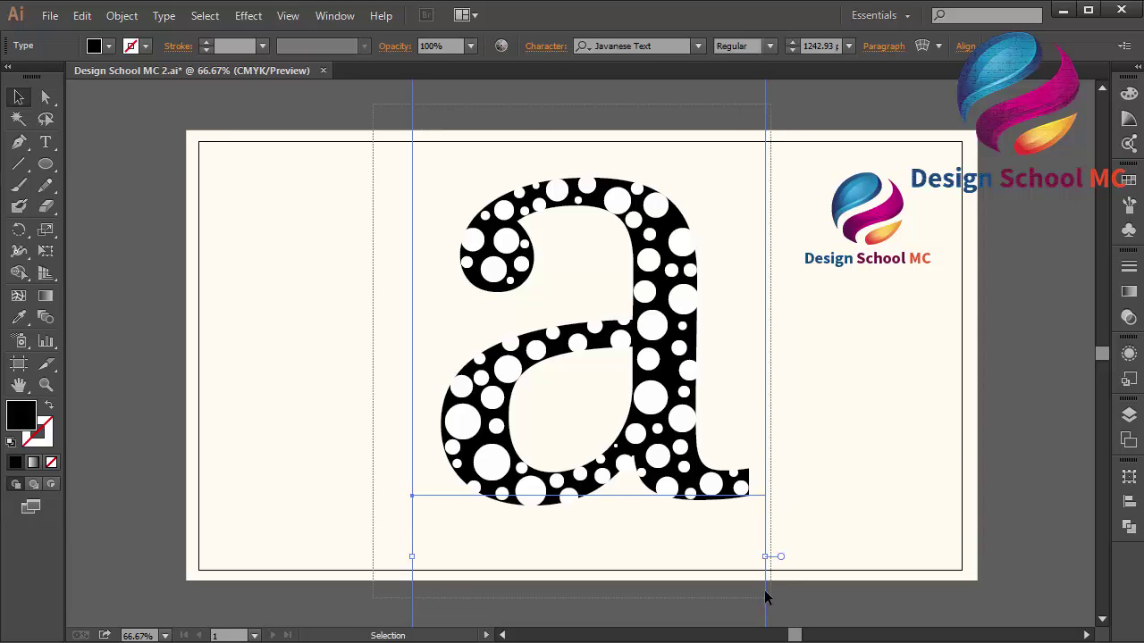
{"action": "left_click", "coordinate": [401, 429], "text": "shift"}
{"action": "left_click", "coordinate": [651, 400], "text": "shift"}
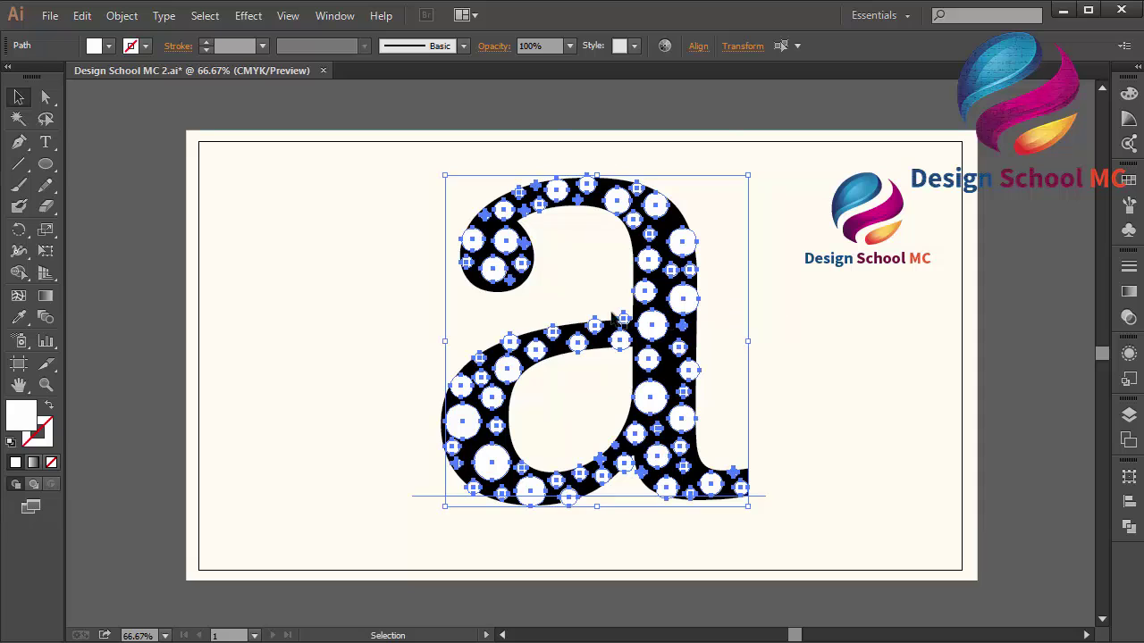
Step: Group the circles, move them aside, and delete the black letter a
{"action": "right_click", "coordinate": [679, 313]}
{"action": "left_click", "coordinate": [725, 400]}
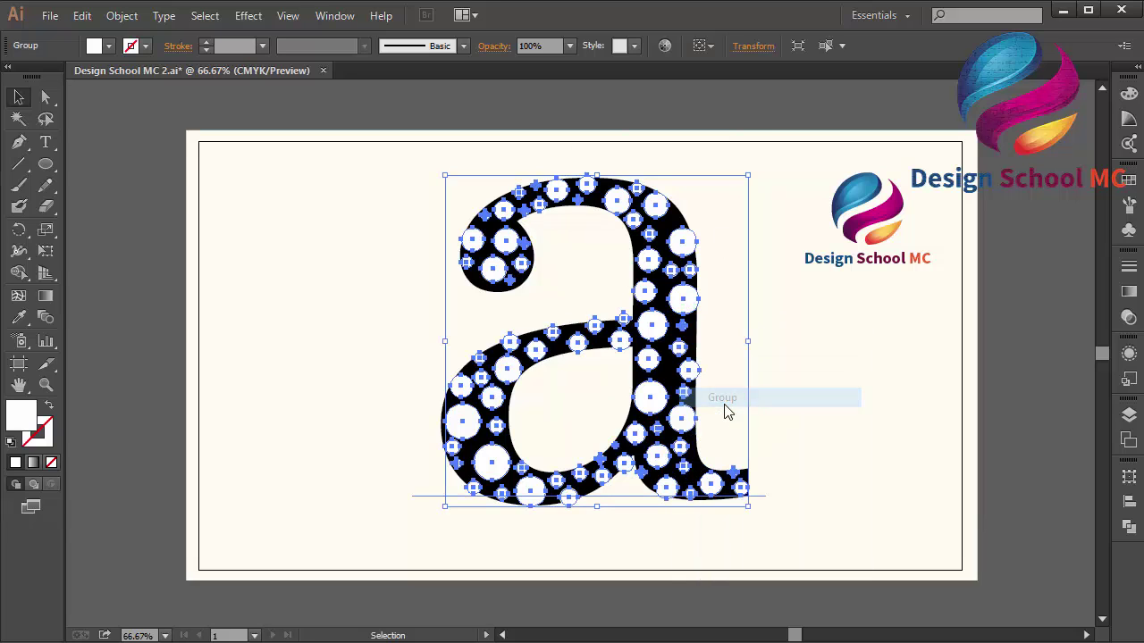
{"action": "left_click_drag", "start_coordinate": [654, 365], "coordinate": [277, 396]}
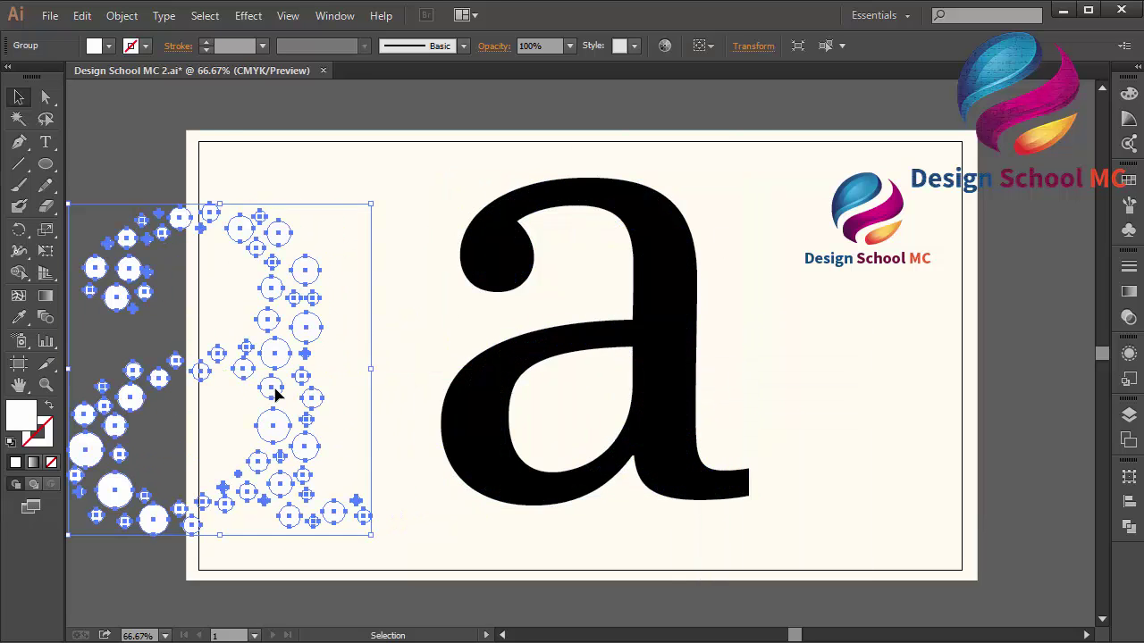
{"action": "left_click", "coordinate": [536, 357]}
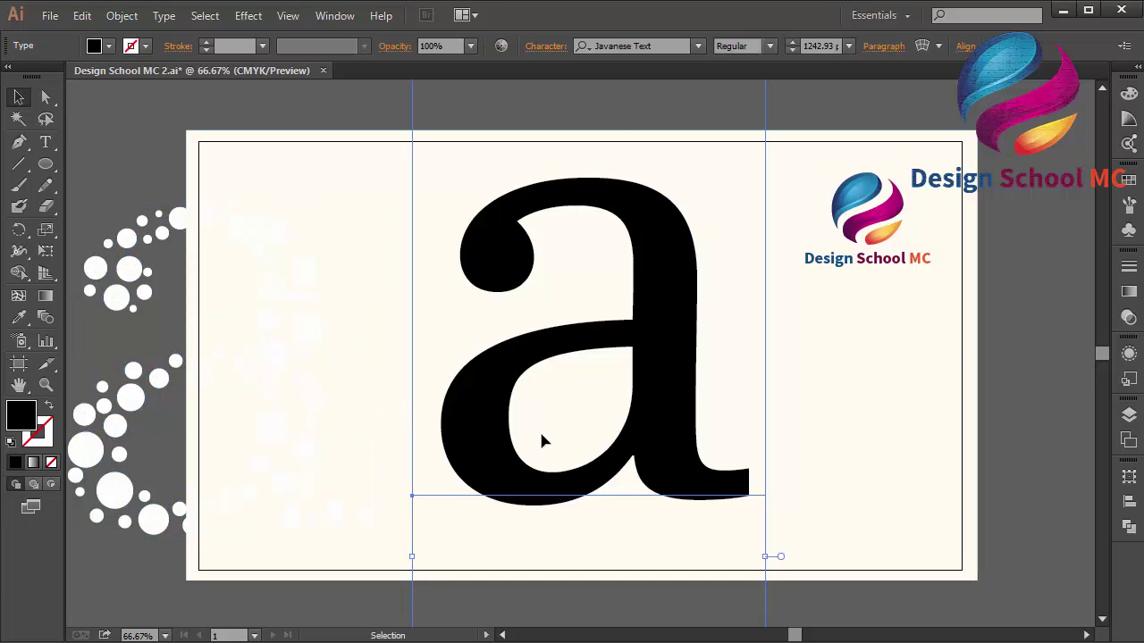
{"action": "key", "text": "Delete"}
Step: Return the circle group to the letter's position and ungroup it
{"action": "left_click_drag", "start_coordinate": [128, 382], "coordinate": [488, 370]}
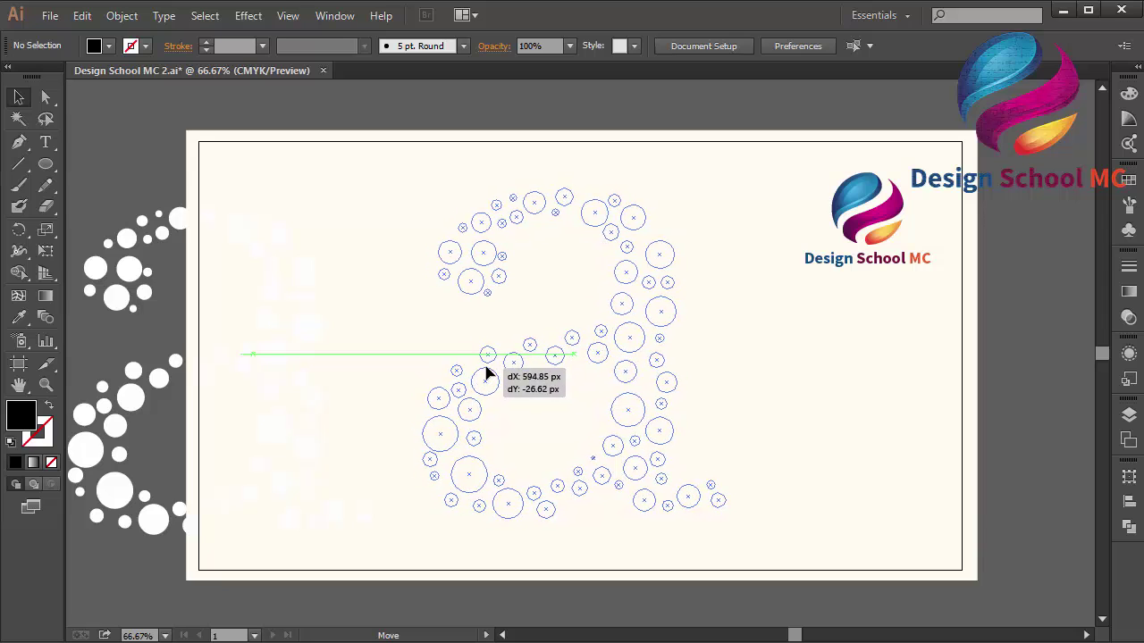
{"action": "left_click_drag", "start_coordinate": [488, 370], "coordinate": [491, 378]}
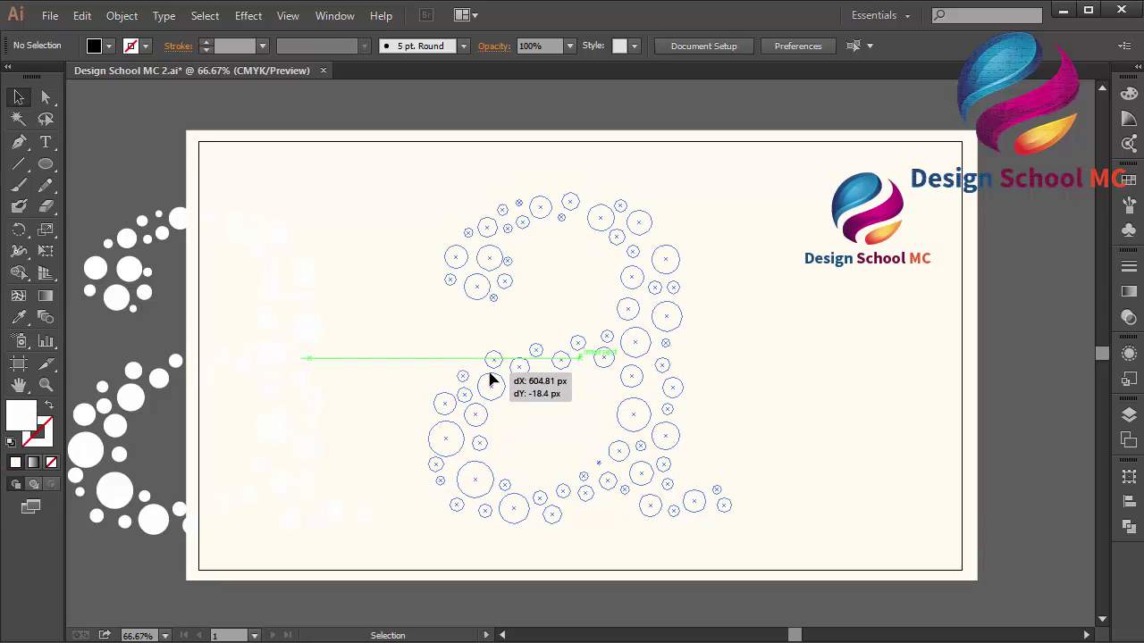
{"action": "right_click", "coordinate": [491, 378]}
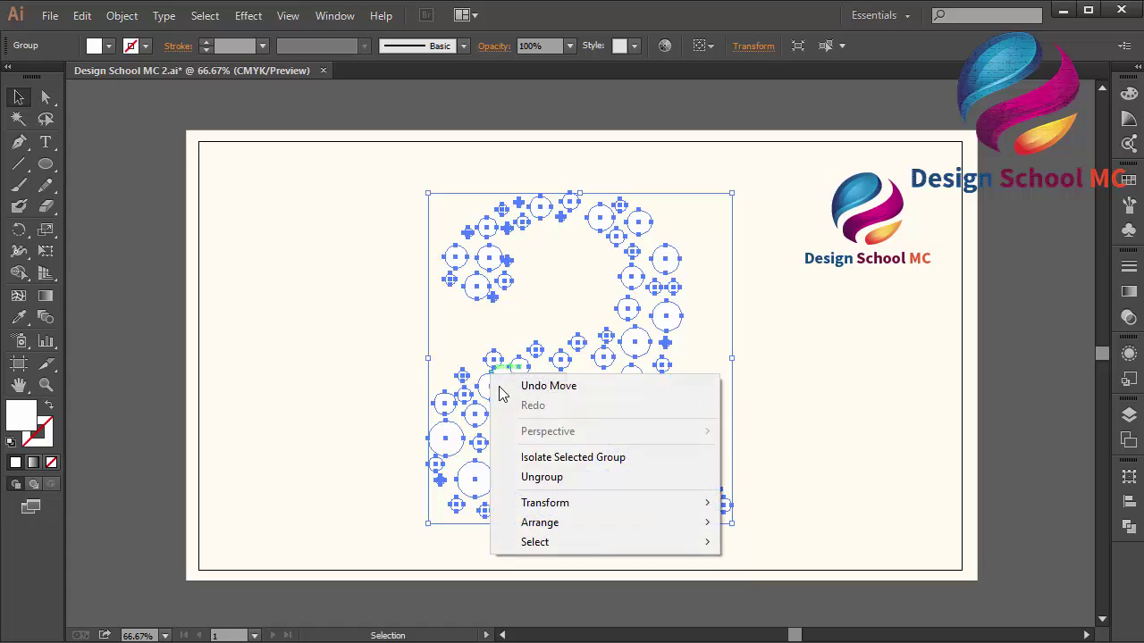
{"action": "left_click", "coordinate": [541, 472]}
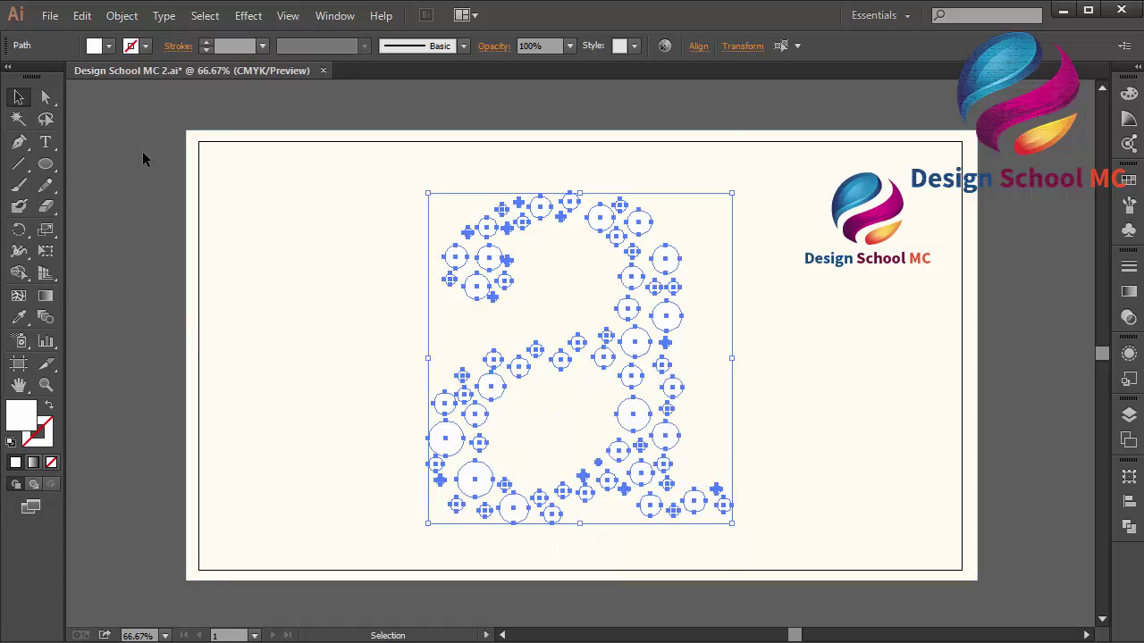
Step: Fill all the circles of the a, excluding the background, with a dark grey swatch
{"action": "left_click", "coordinate": [274, 225]}
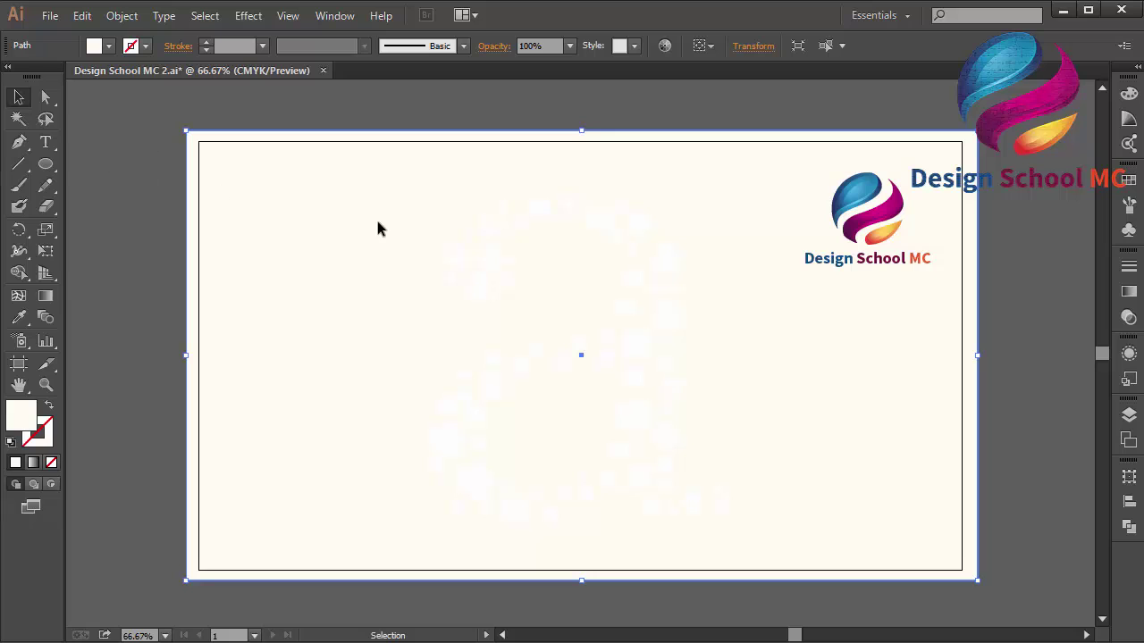
{"action": "left_click_drag", "start_coordinate": [184, 145], "coordinate": [695, 487]}
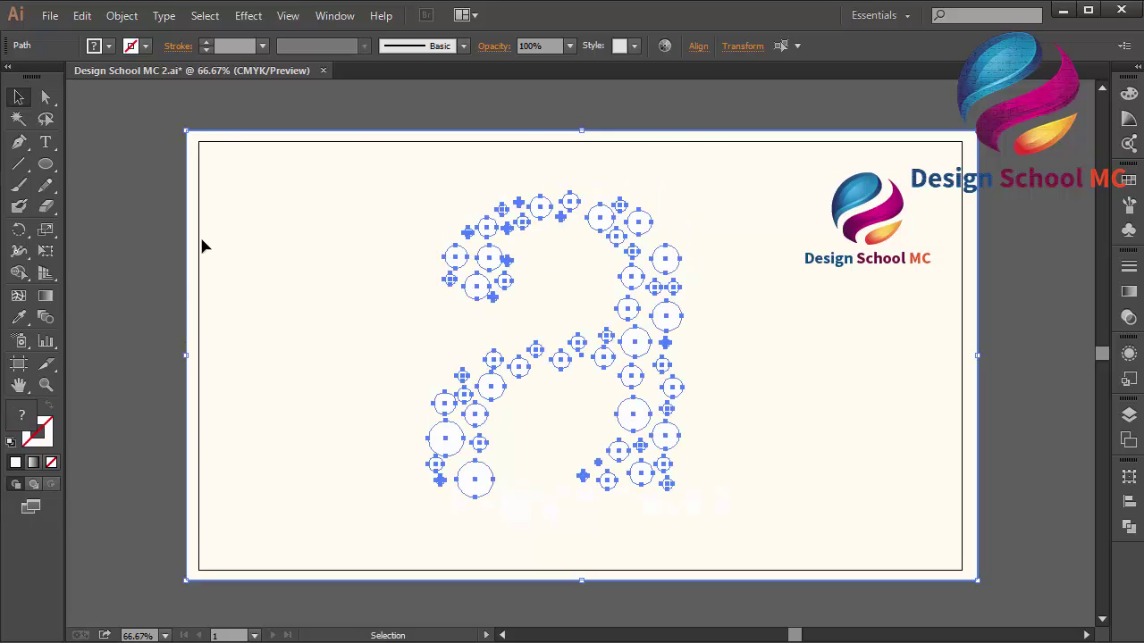
{"action": "left_click_drag", "start_coordinate": [375, 132], "coordinate": [731, 536]}
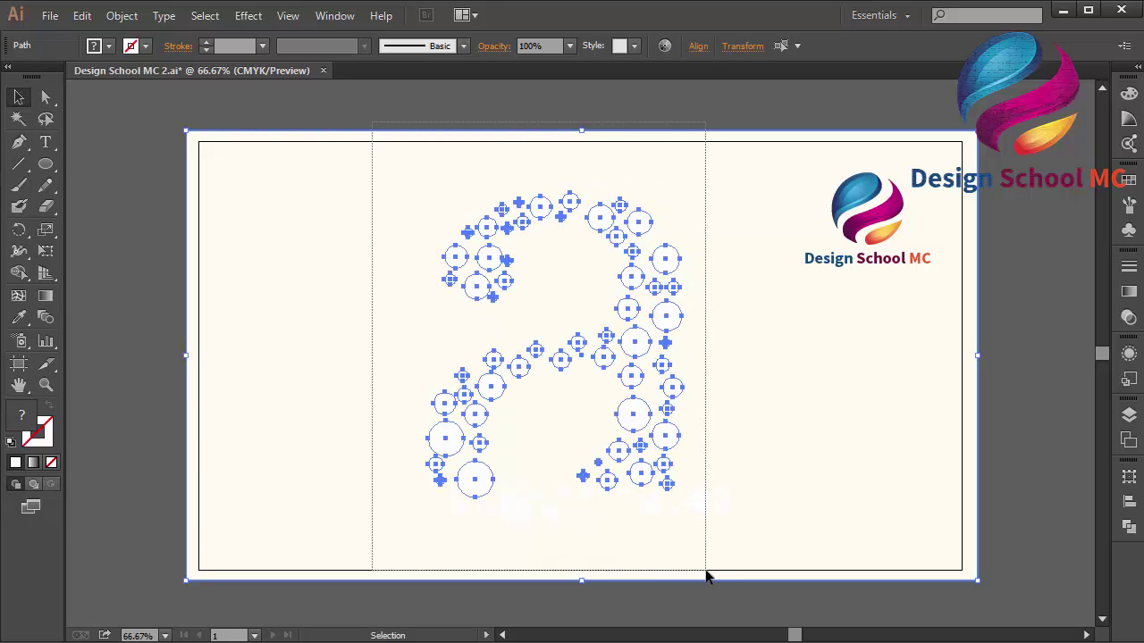
{"action": "left_click", "coordinate": [740, 455], "text": "shift"}
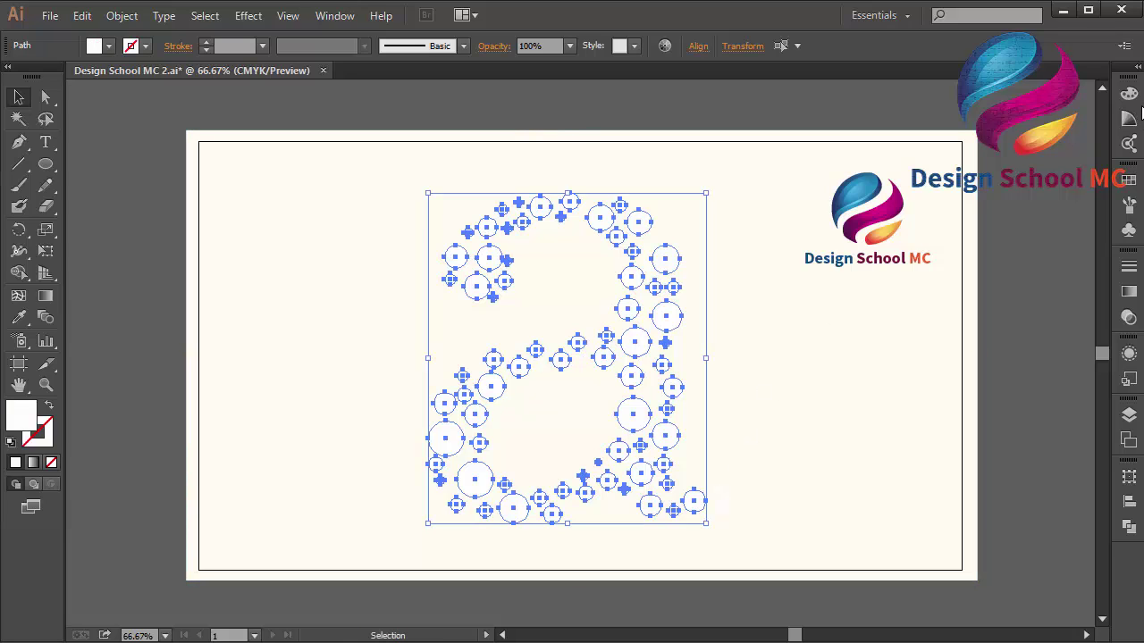
{"action": "left_click", "coordinate": [1128, 184]}
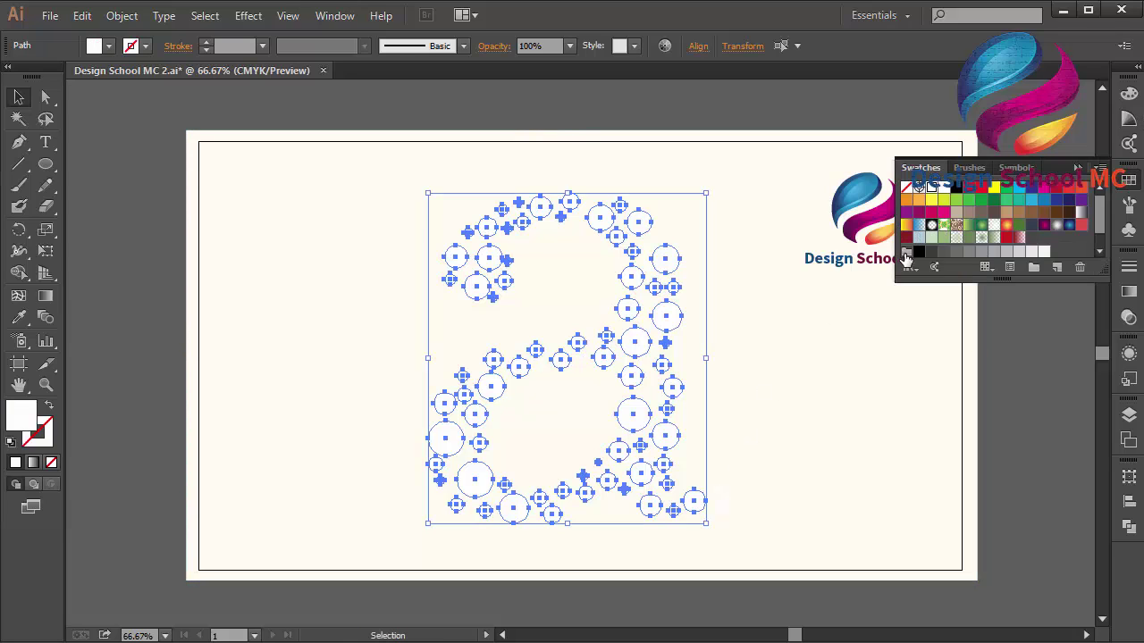
{"action": "left_click", "coordinate": [931, 252]}
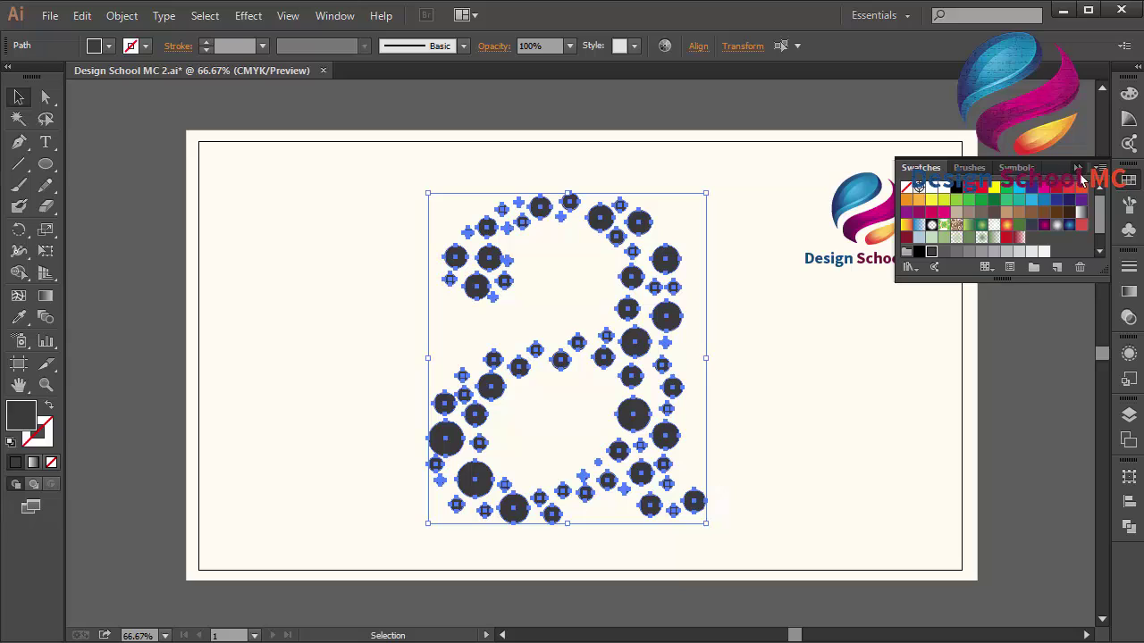
{"action": "left_click", "coordinate": [1034, 323]}
{"action": "left_click", "coordinate": [666, 435]}
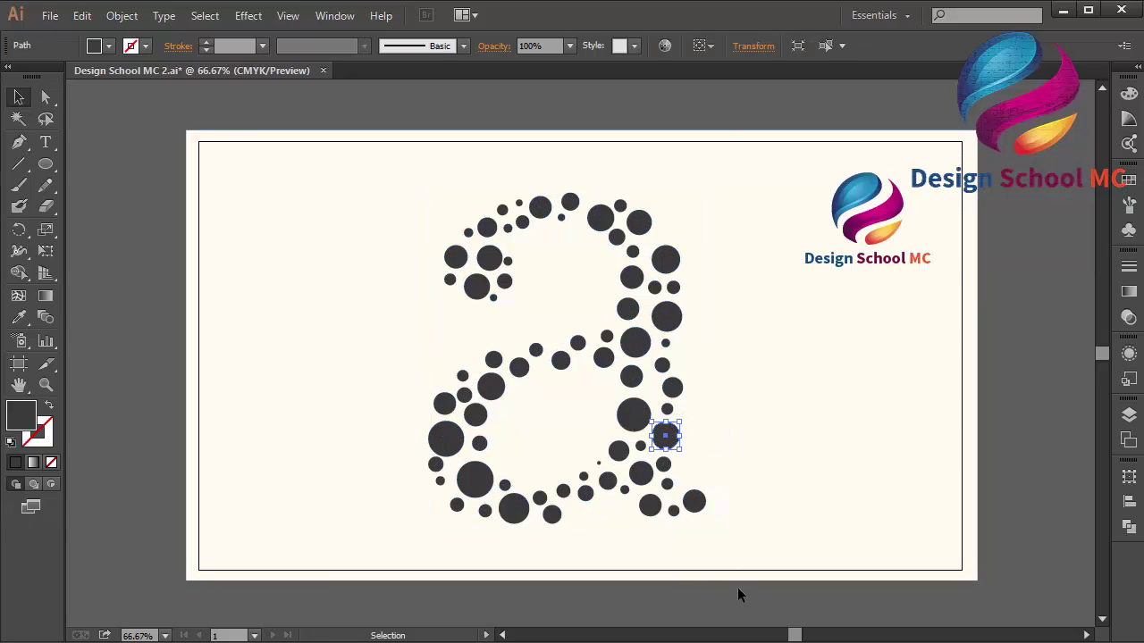
Step: Group the lower-right circles and colour them magenta
{"action": "left_click_drag", "start_coordinate": [774, 617], "coordinate": [570, 402]}
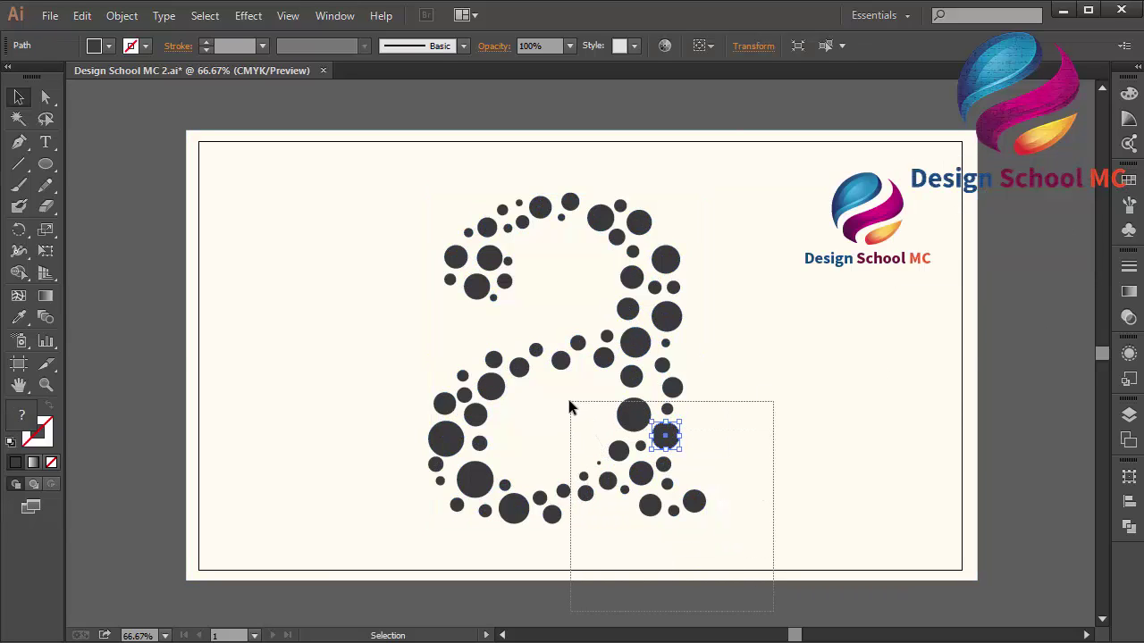
{"action": "left_click", "coordinate": [714, 442], "text": "shift"}
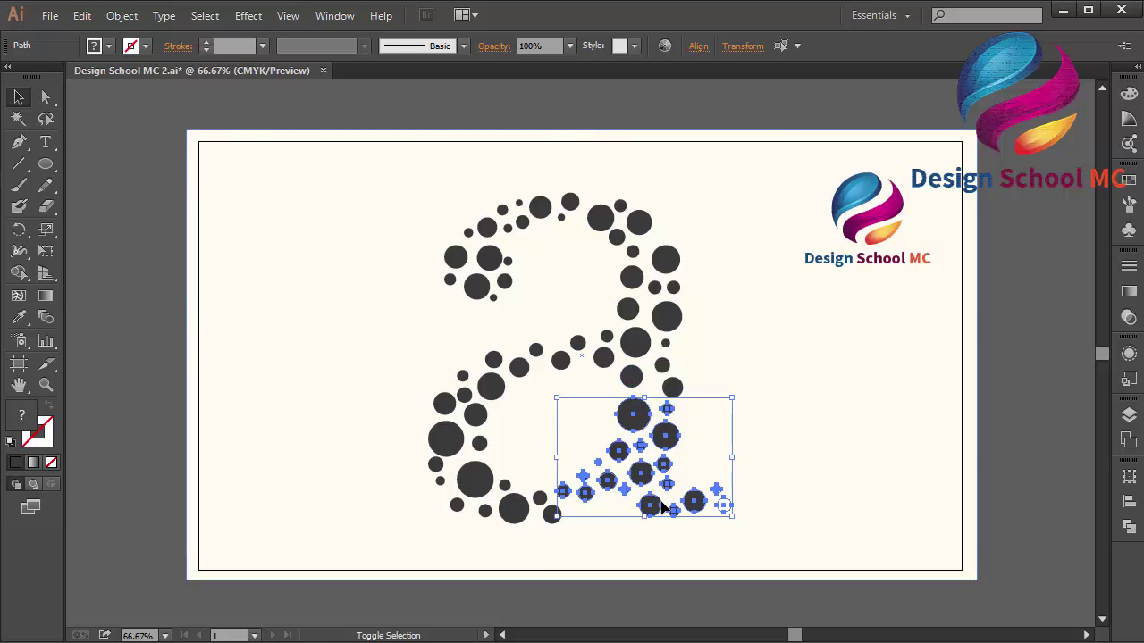
{"action": "right_click", "coordinate": [600, 472]}
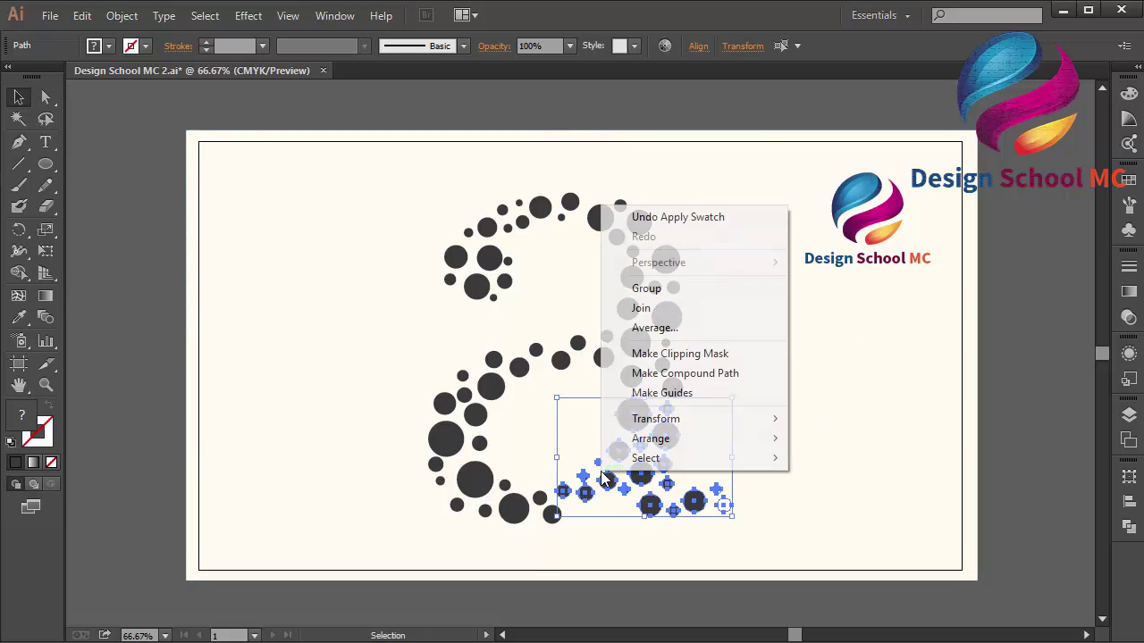
{"action": "left_click", "coordinate": [645, 288]}
{"action": "left_click", "coordinate": [1128, 180]}
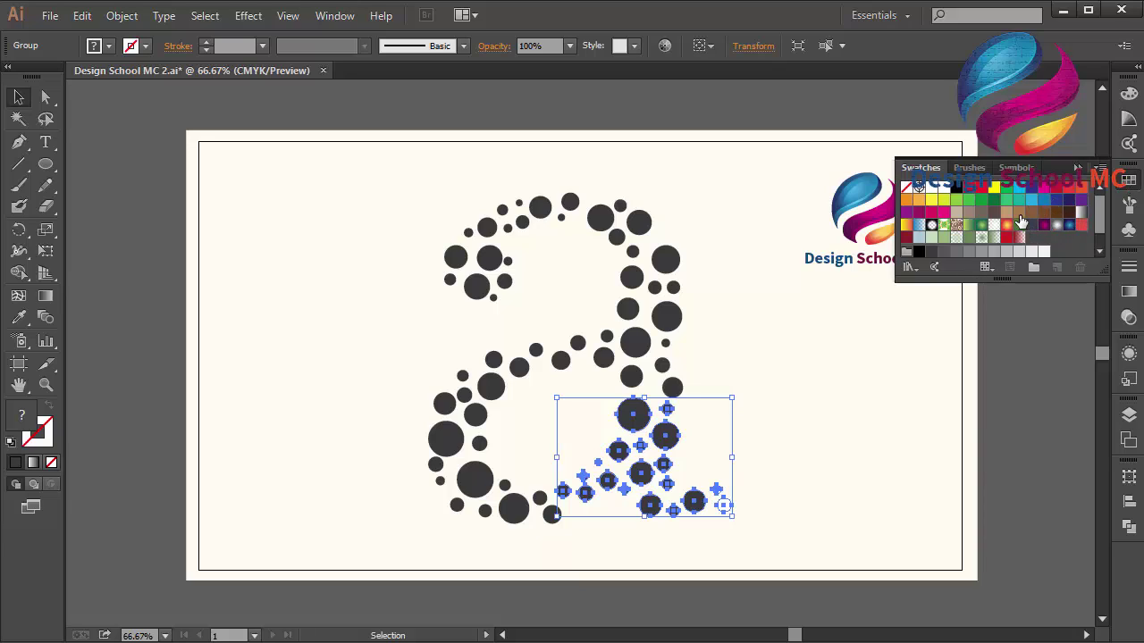
{"action": "left_click", "coordinate": [907, 213]}
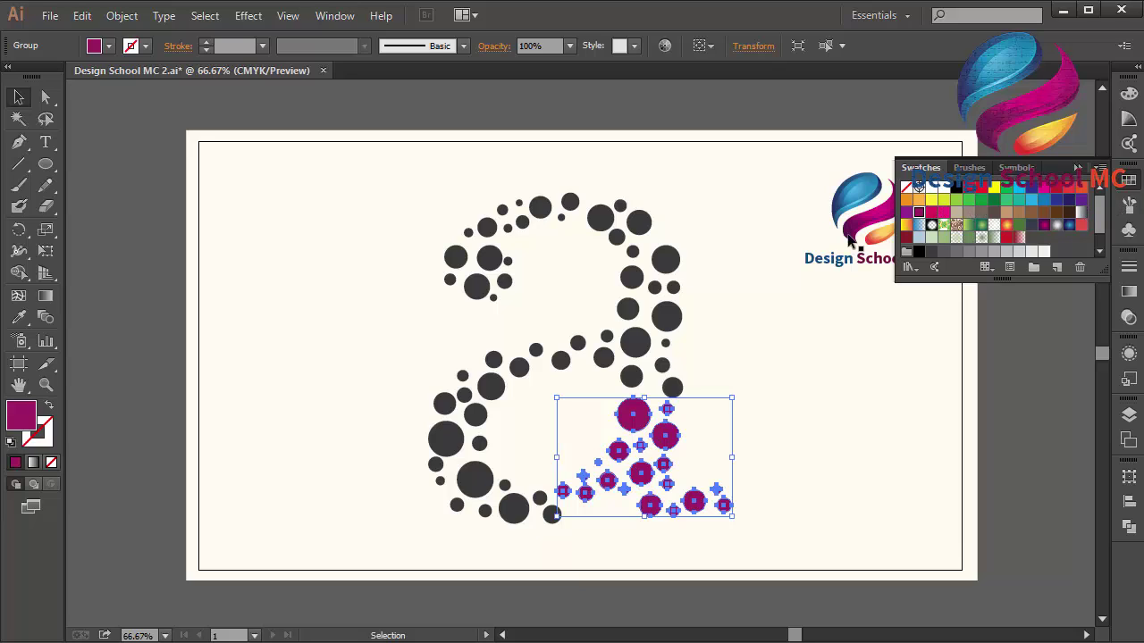
Step: Select and group the circles of the upper-right stroke
{"action": "mouse_move", "coordinate": [730, 114]}
{"action": "left_mouse_down"}
{"action": "mouse_move", "coordinate": [589, 377]}
{"action": "mouse_move", "coordinate": [573, 379]}
{"action": "left_mouse_up"}
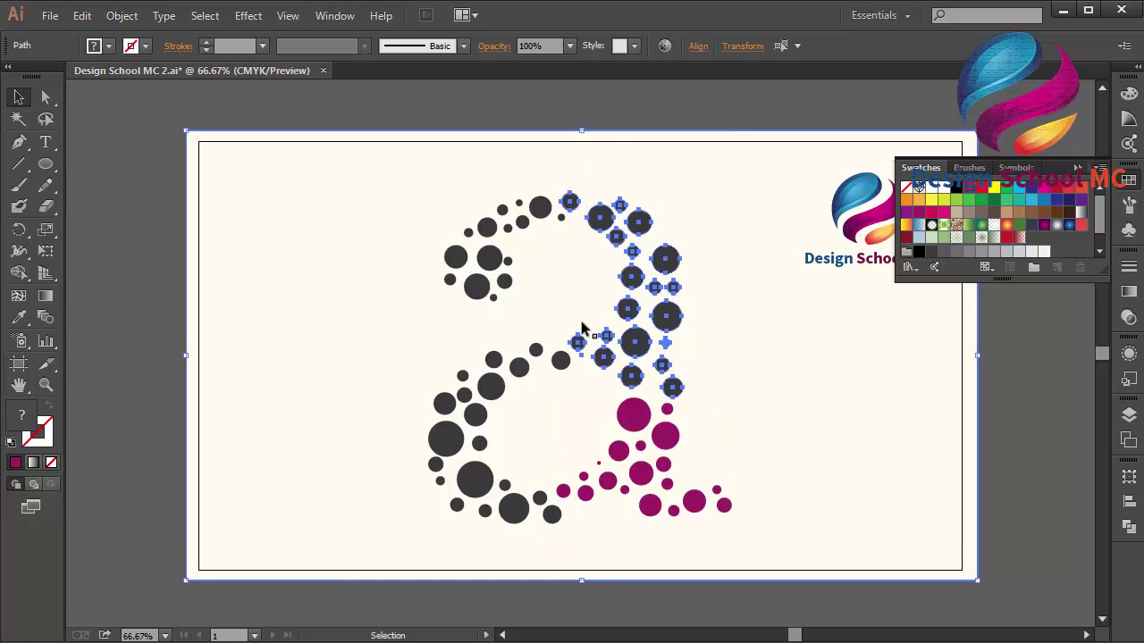
{"action": "right_click", "coordinate": [657, 313]}
{"action": "left_click", "coordinate": [703, 392]}
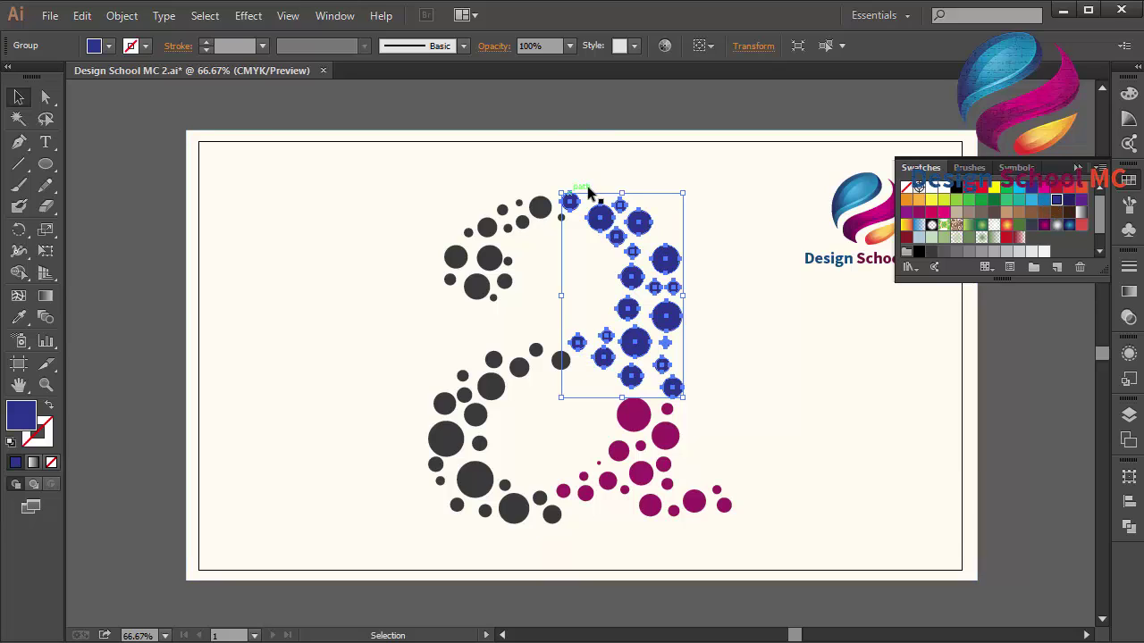
Step: Group the top-left circles and colour them orange-red
{"action": "left_click_drag", "start_coordinate": [561, 130], "coordinate": [417, 304]}
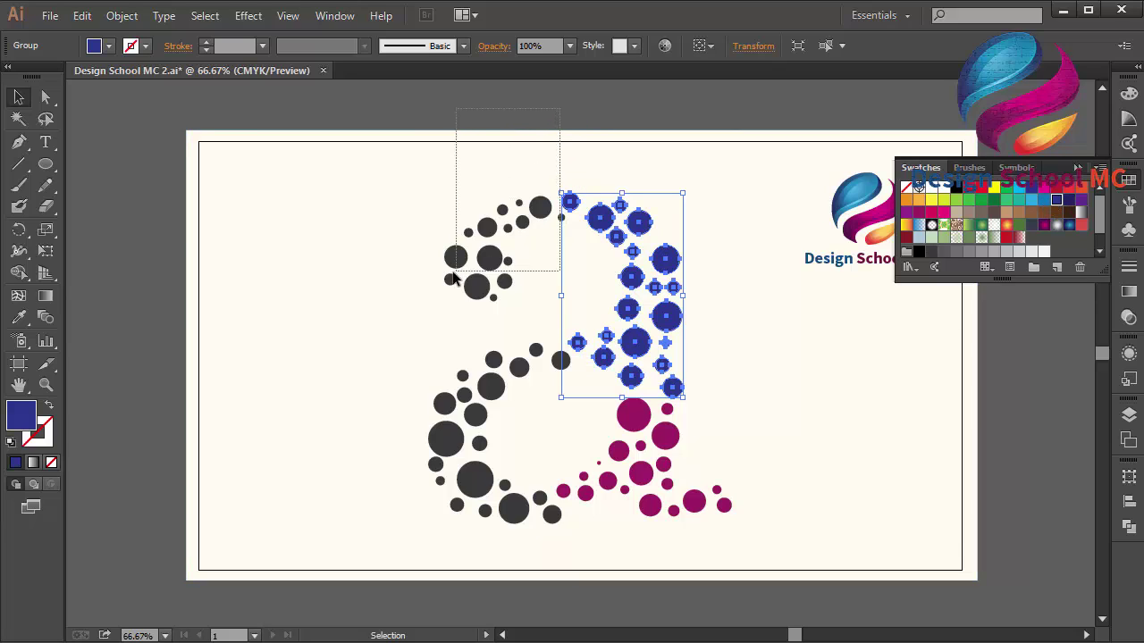
{"action": "left_click", "coordinate": [524, 224]}
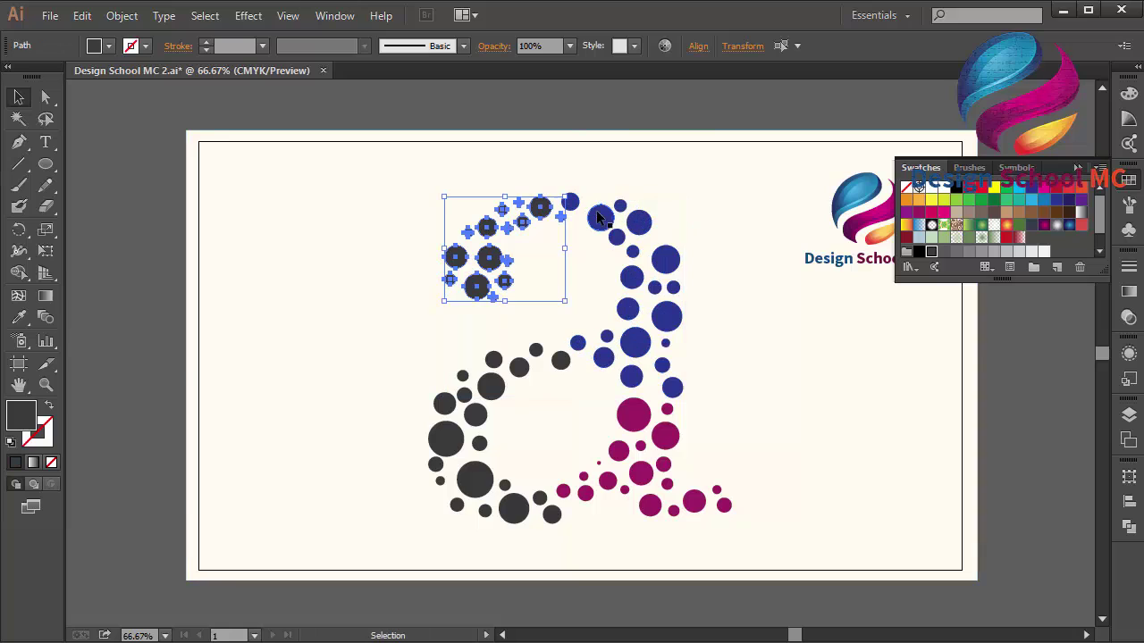
{"action": "right_click", "coordinate": [526, 225]}
{"action": "left_click", "coordinate": [576, 309]}
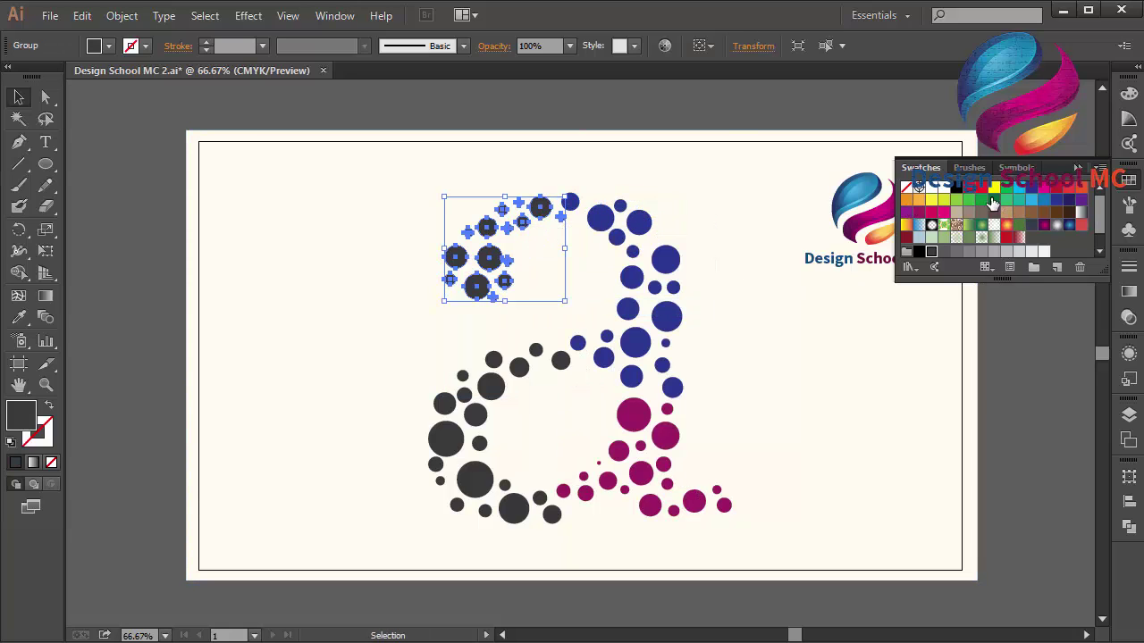
{"action": "left_click", "coordinate": [1081, 187]}
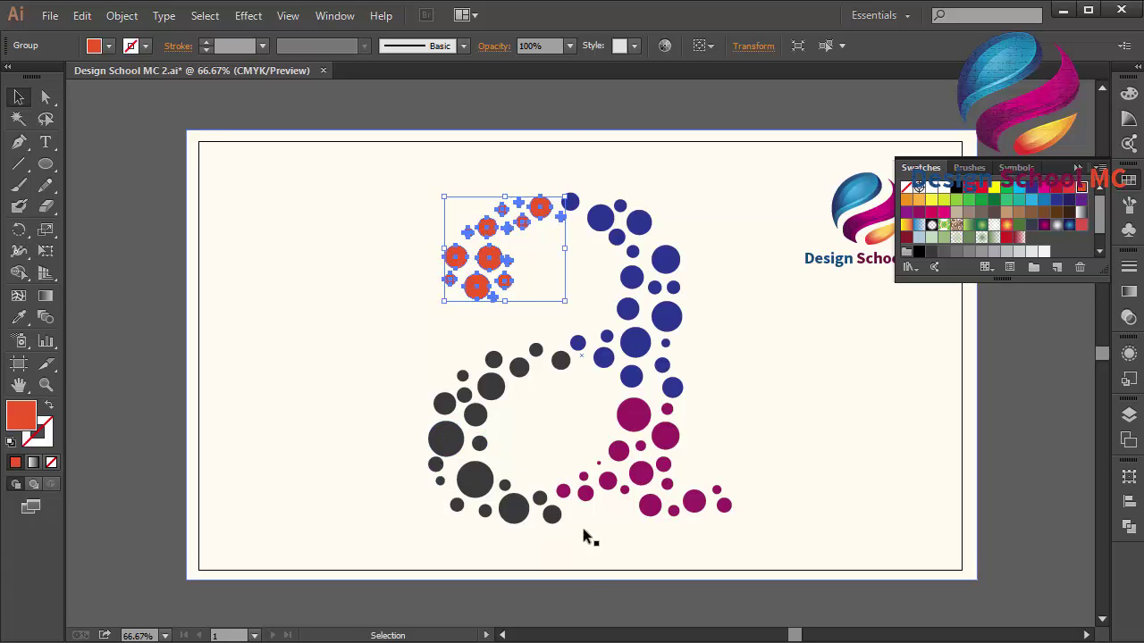
Step: Colour the remaining dark lower-left circles green, excluding the blue, magenta and orange ones
{"action": "mouse_move", "coordinate": [592, 595]}
{"action": "left_mouse_down"}
{"action": "mouse_move", "coordinate": [429, 337]}
{"action": "mouse_move", "coordinate": [444, 336]}
{"action": "left_mouse_up"}
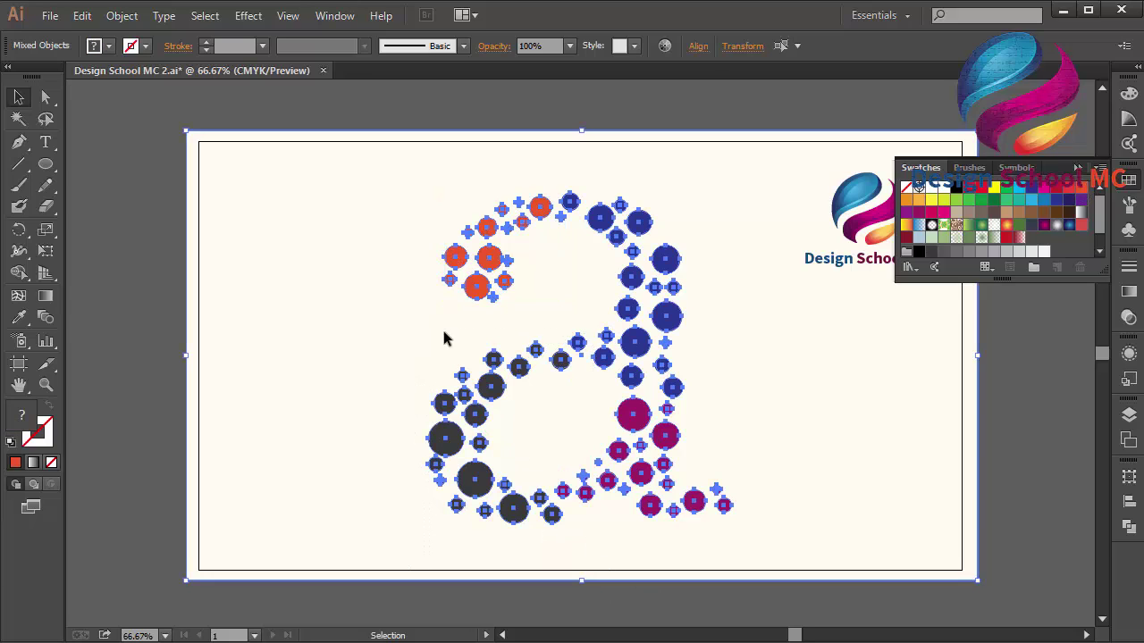
{"action": "left_click", "coordinate": [630, 375], "text": "shift"}
{"action": "left_click", "coordinate": [650, 432], "text": "shift"}
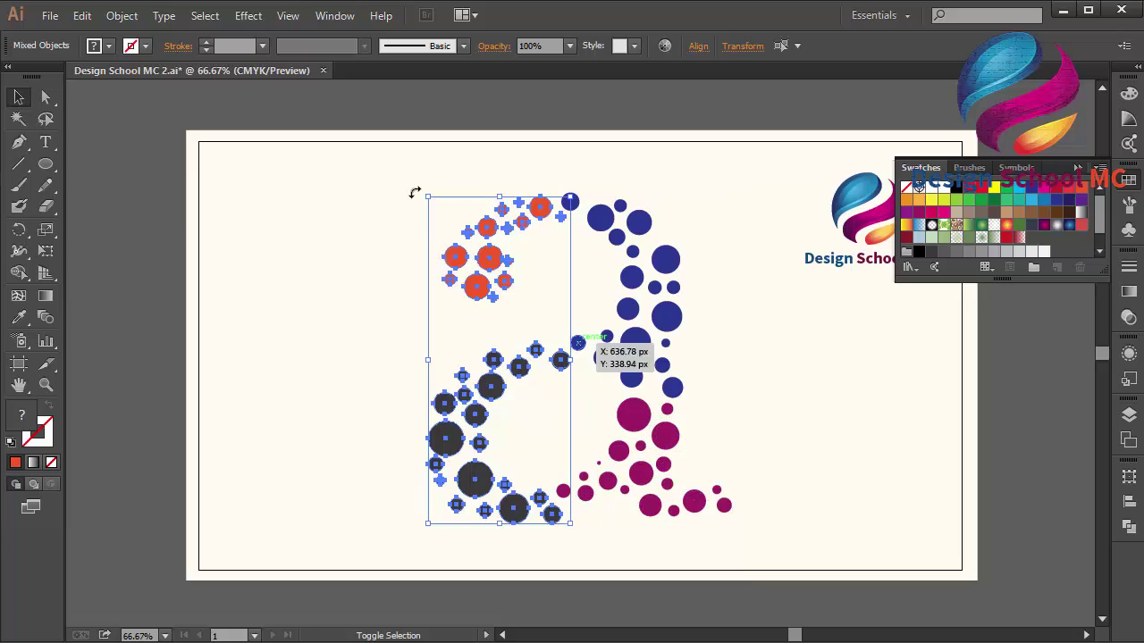
{"action": "left_click", "coordinate": [489, 258], "text": "shift"}
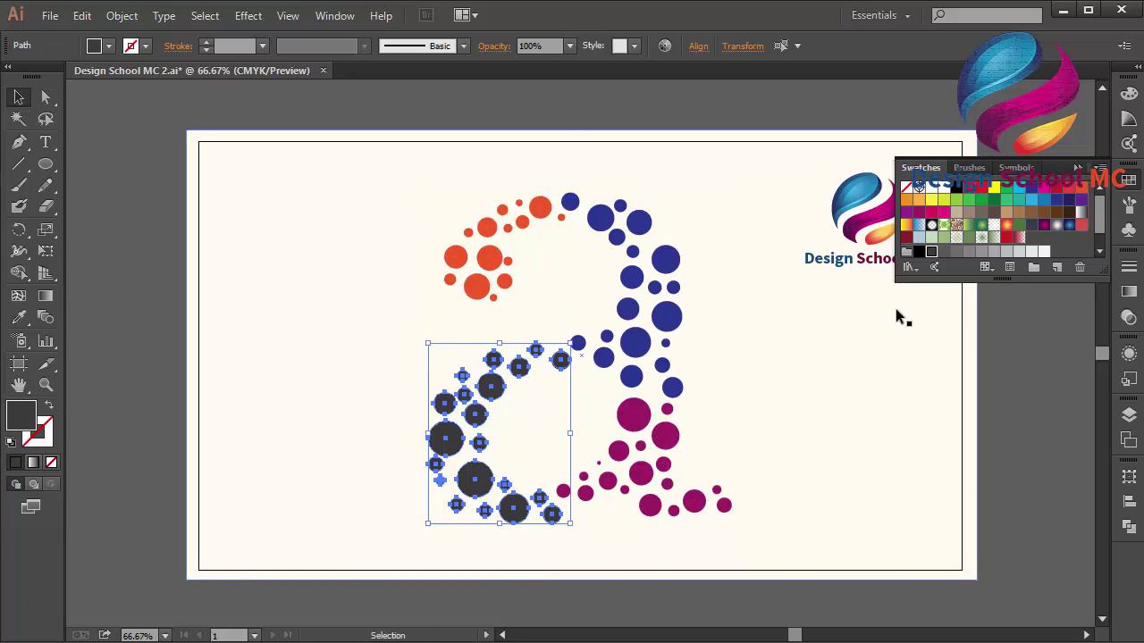
{"action": "left_click", "coordinate": [993, 201]}
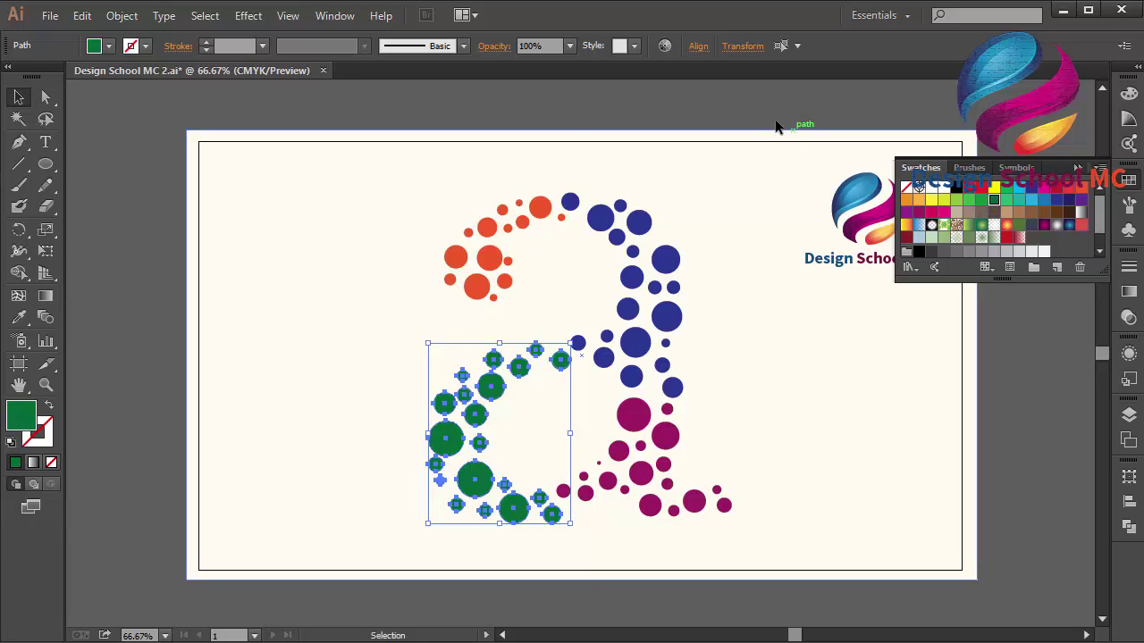
{"action": "left_click", "coordinate": [742, 85]}
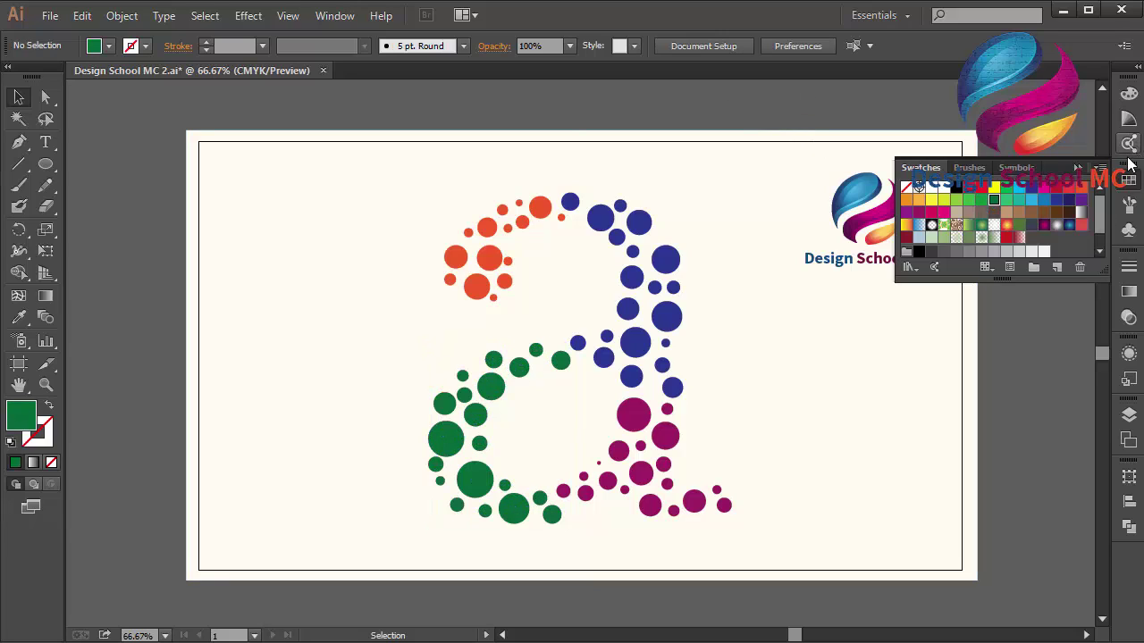
{"action": "left_click", "coordinate": [1080, 168]}
Step: Group every dot of the 'a' into one object and scale it down
{"action": "left_click_drag", "start_coordinate": [759, 103], "coordinate": [340, 561]}
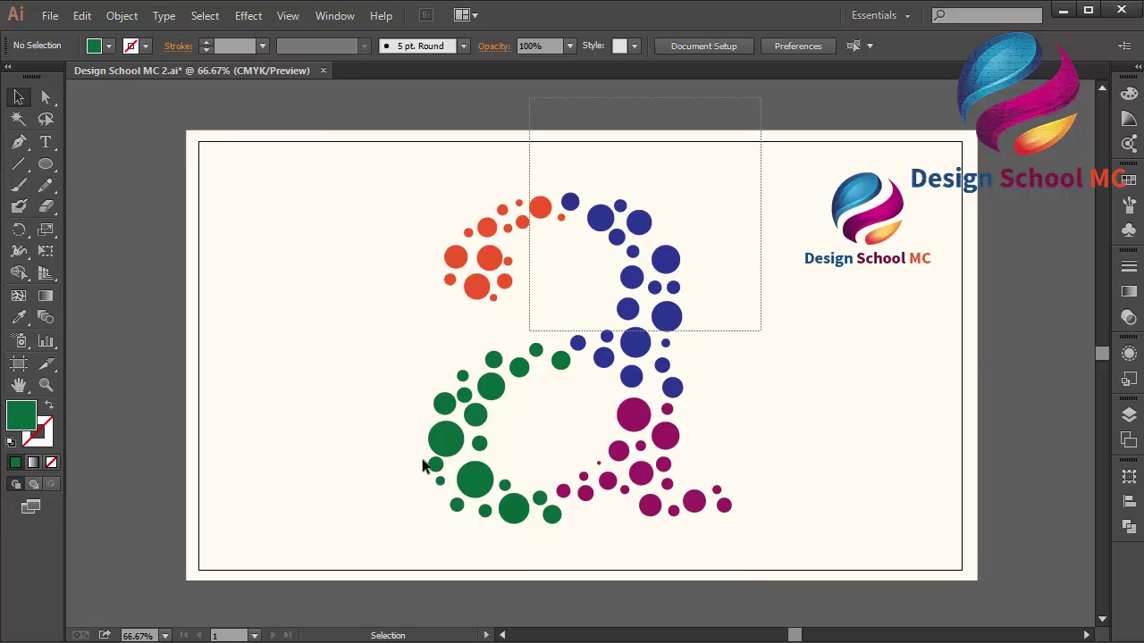
{"action": "right_click", "coordinate": [668, 370]}
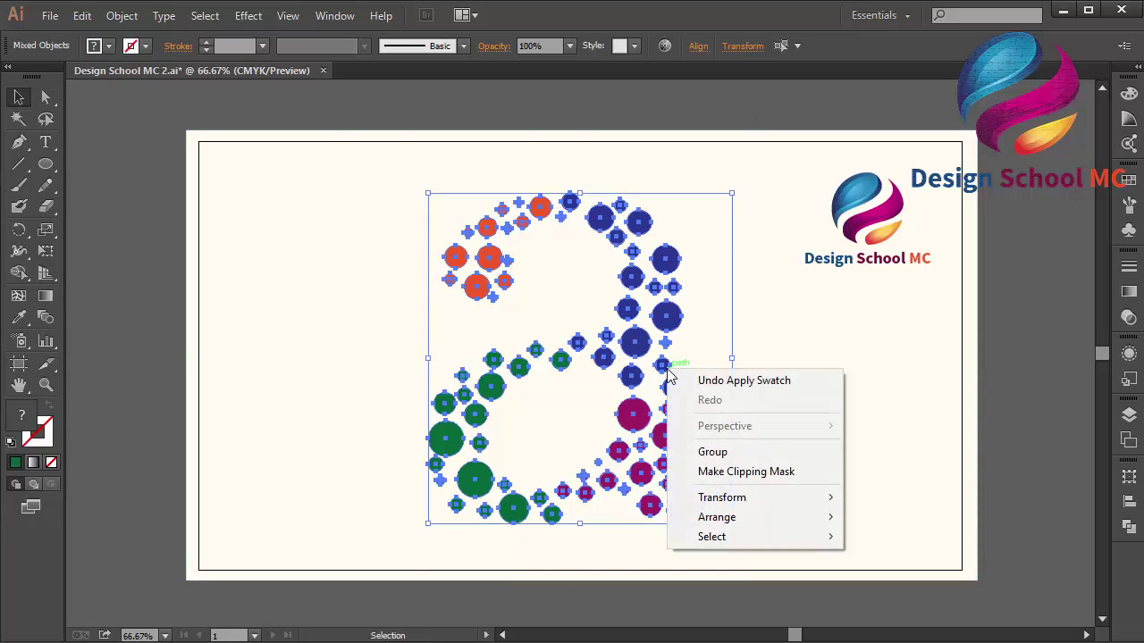
{"action": "left_click", "coordinate": [720, 455]}
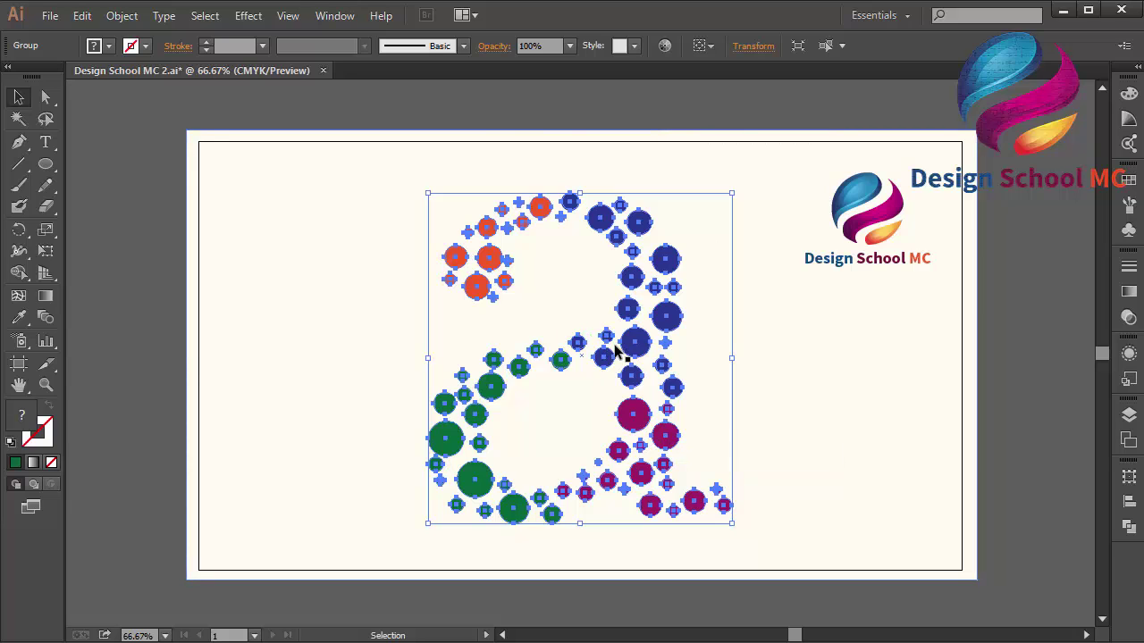
{"action": "mouse_move", "coordinate": [617, 351]}
{"action": "left_mouse_down"}
{"action": "mouse_move", "coordinate": [509, 368]}
{"action": "mouse_move", "coordinate": [510, 275]}
{"action": "mouse_move", "coordinate": [501, 271]}
{"action": "left_mouse_up"}
{"action": "key", "text": "ctrl+minus"}
{"action": "key", "text": "ctrl+minus"}
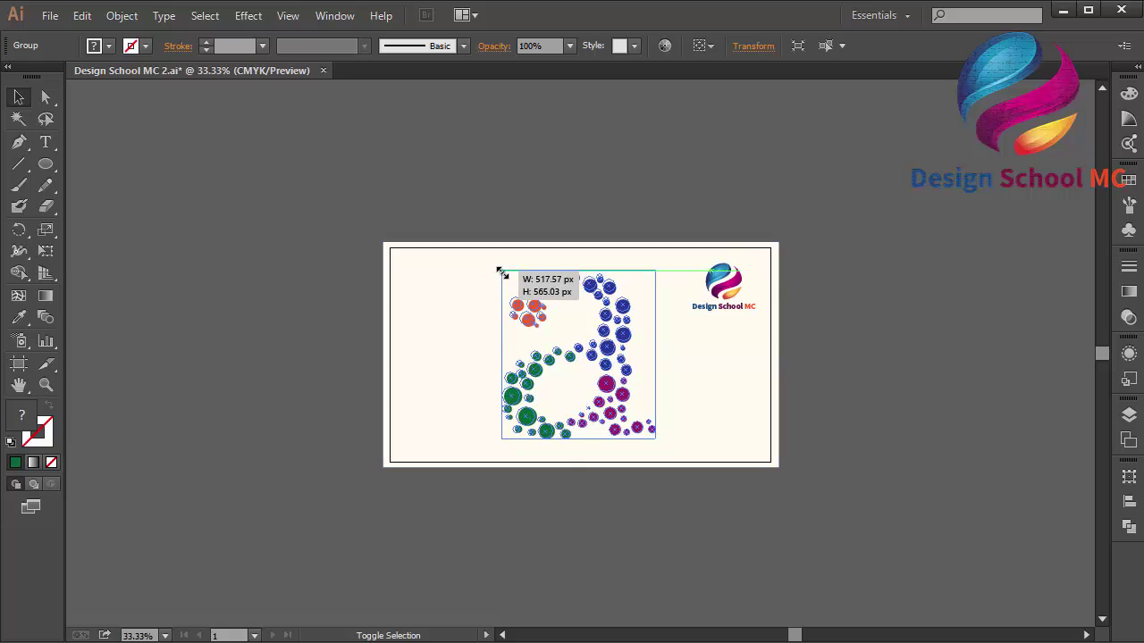
{"action": "left_click", "coordinate": [662, 153]}
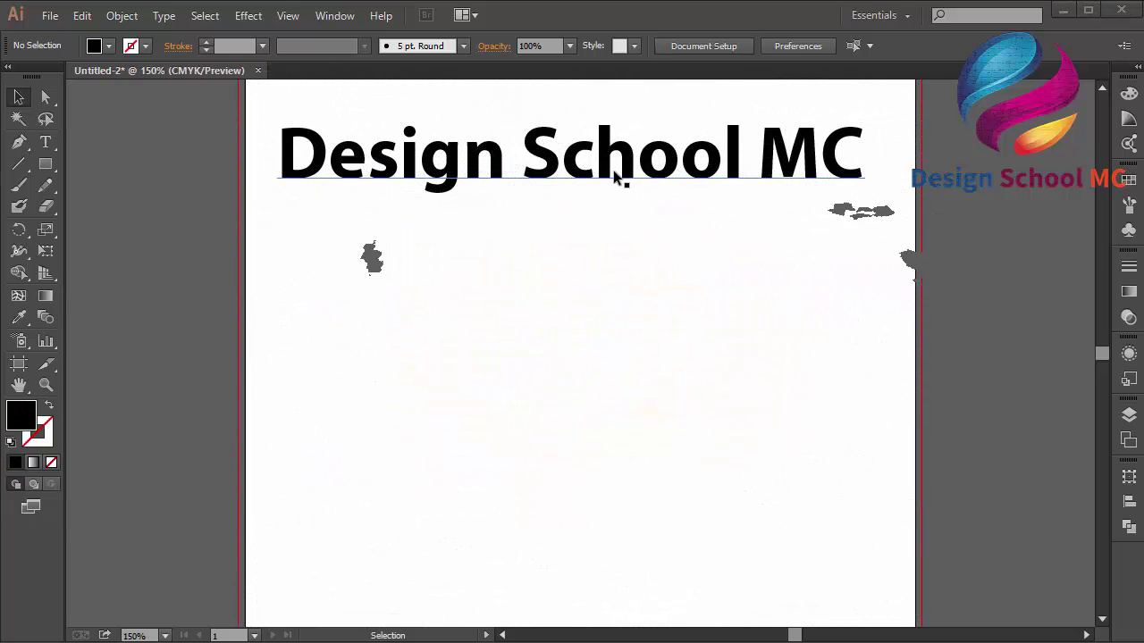
Step: Type 'go to my youtube channel' below the heading and set it to 36 pt
{"action": "left_click", "coordinate": [56, 151]}
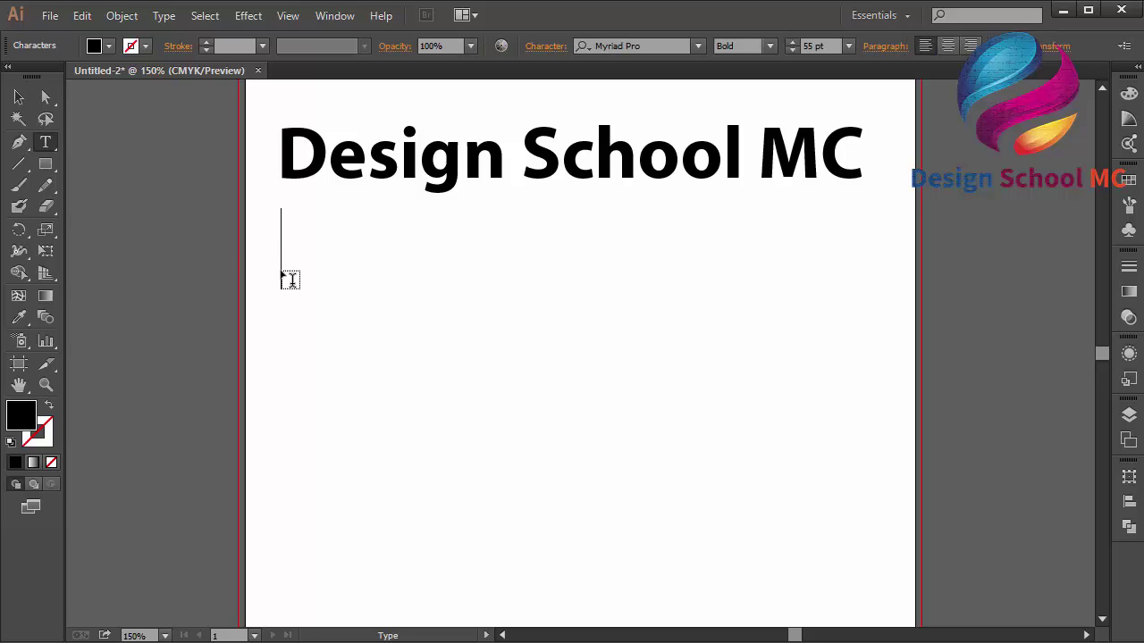
{"action": "type", "text": "go  tp"}
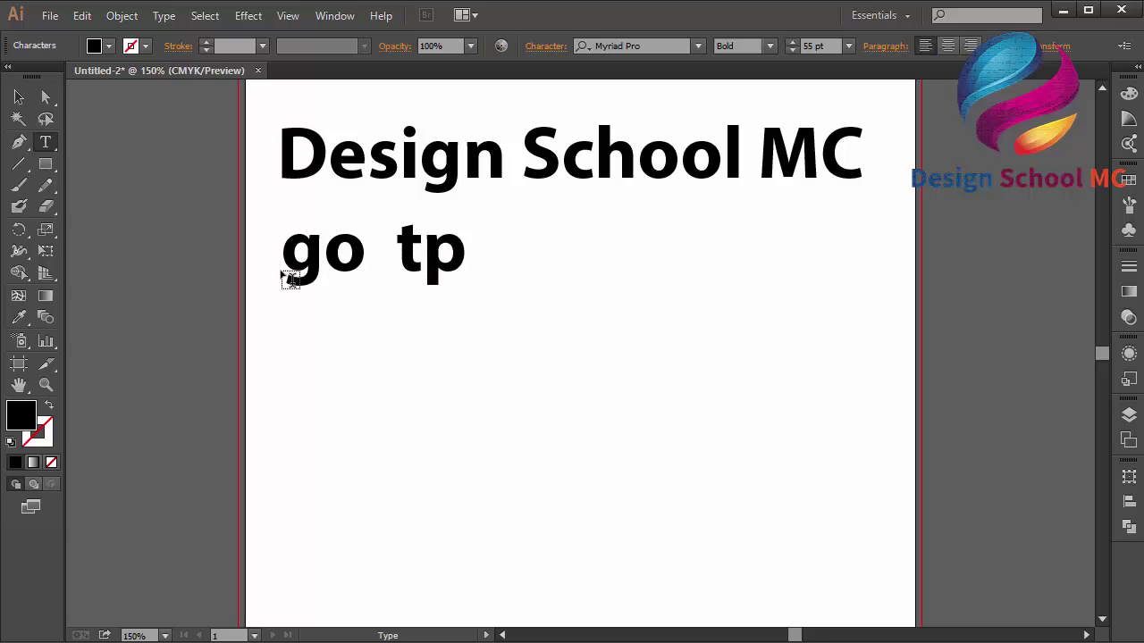
{"action": "key", "text": "BackSpace"}
{"action": "type", "text": "o my y"}
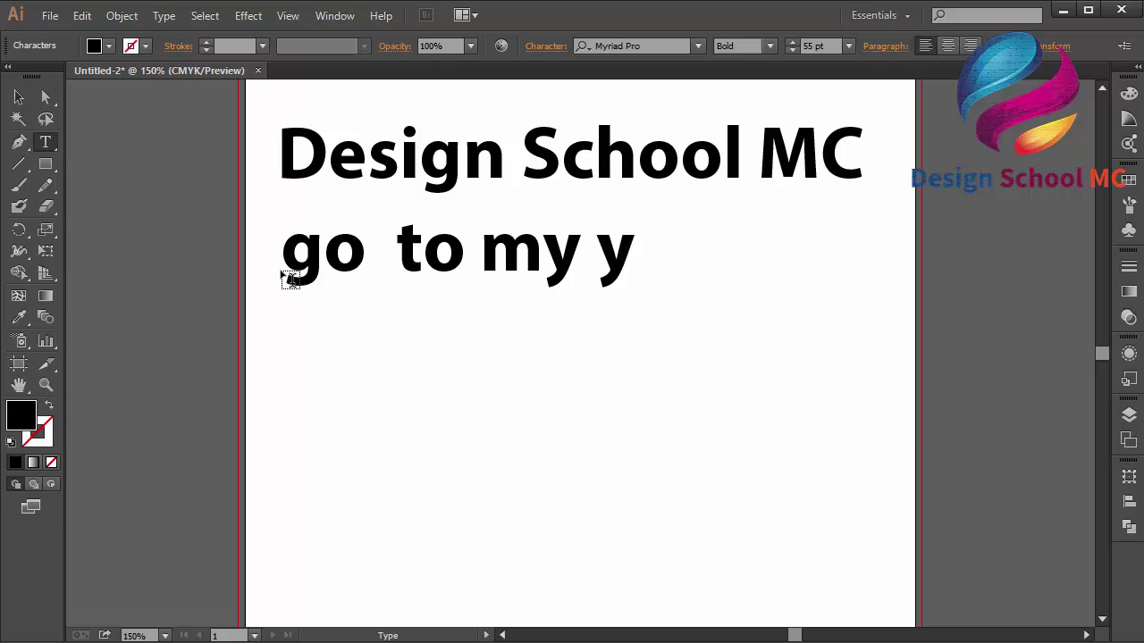
{"action": "type", "text": "outube chan"}
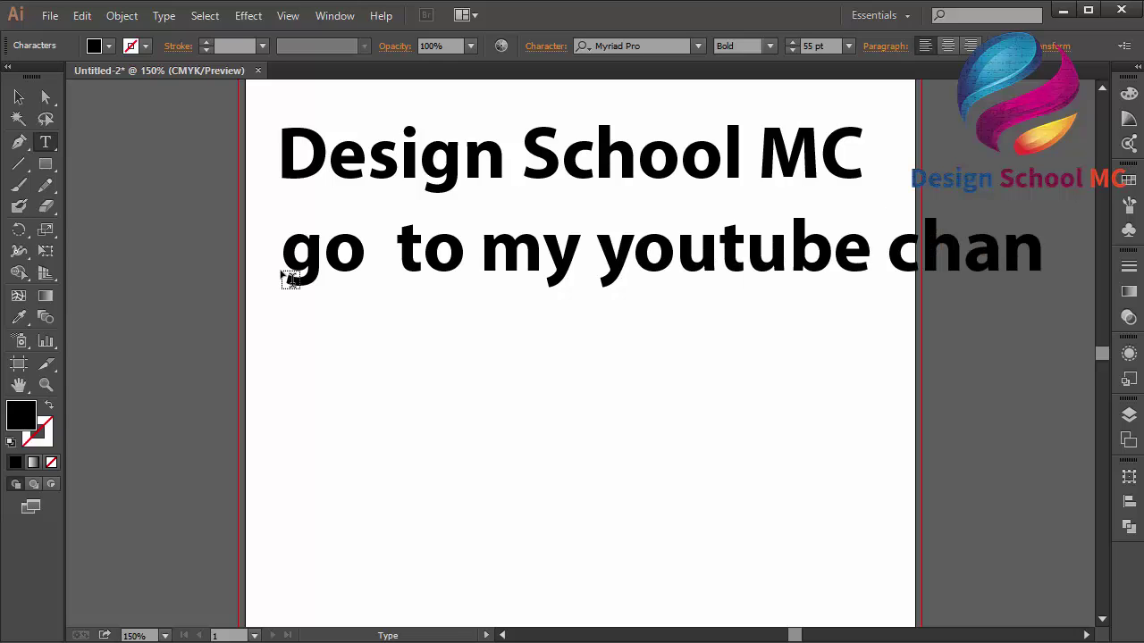
{"action": "type", "text": "nel"}
{"action": "key", "text": "ctrl+a"}
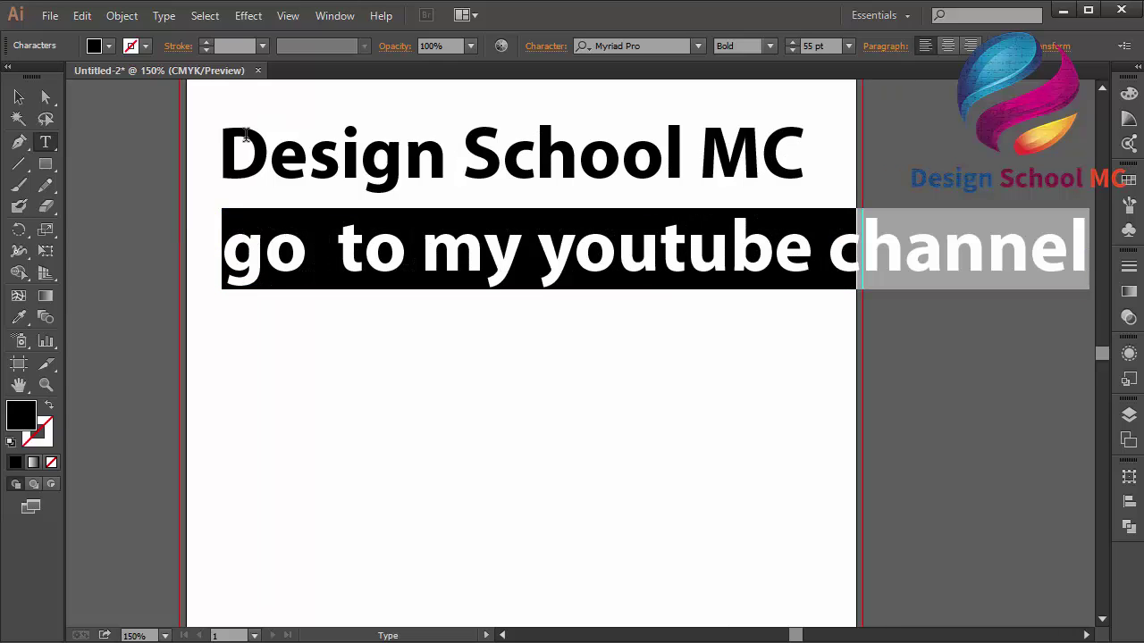
{"action": "left_click", "coordinate": [847, 46]}
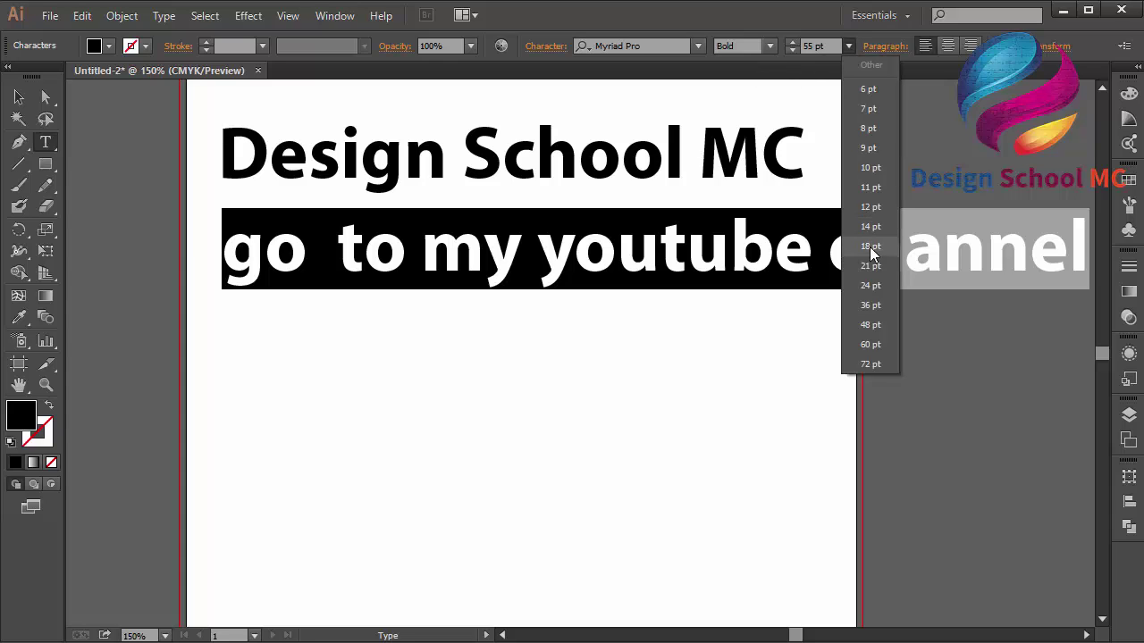
{"action": "left_click", "coordinate": [872, 302]}
Step: Add a second line 'in Design School MC' and select 'Design School MC'
{"action": "left_click", "coordinate": [796, 259]}
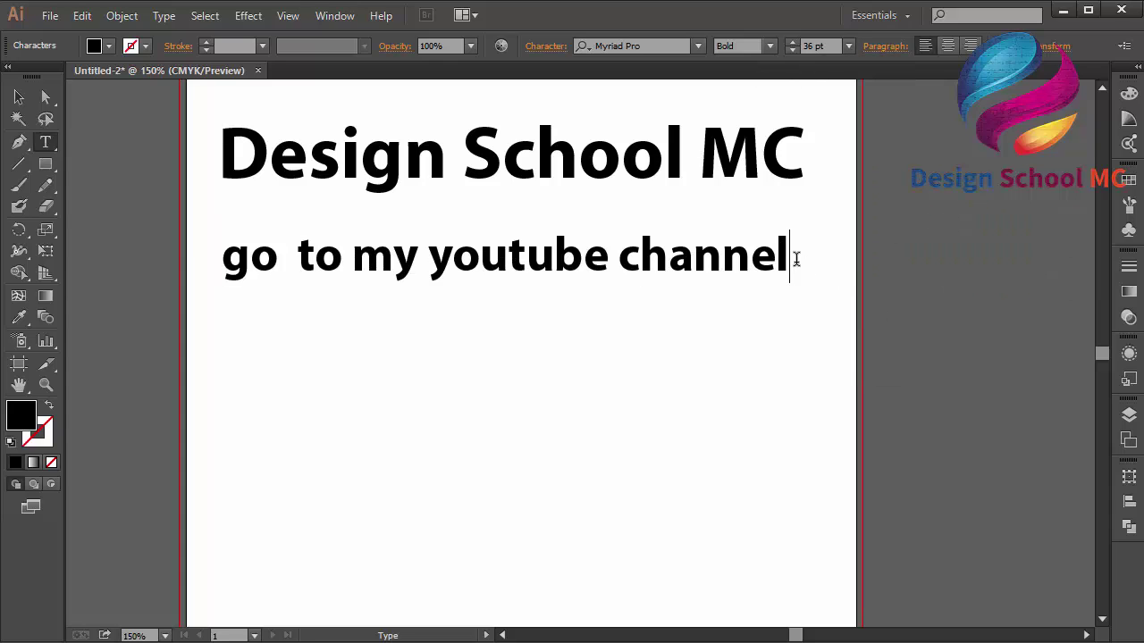
{"action": "key", "text": "Return"}
{"action": "type", "text": "in"}
{"action": "type", "text": "Design School MC"}
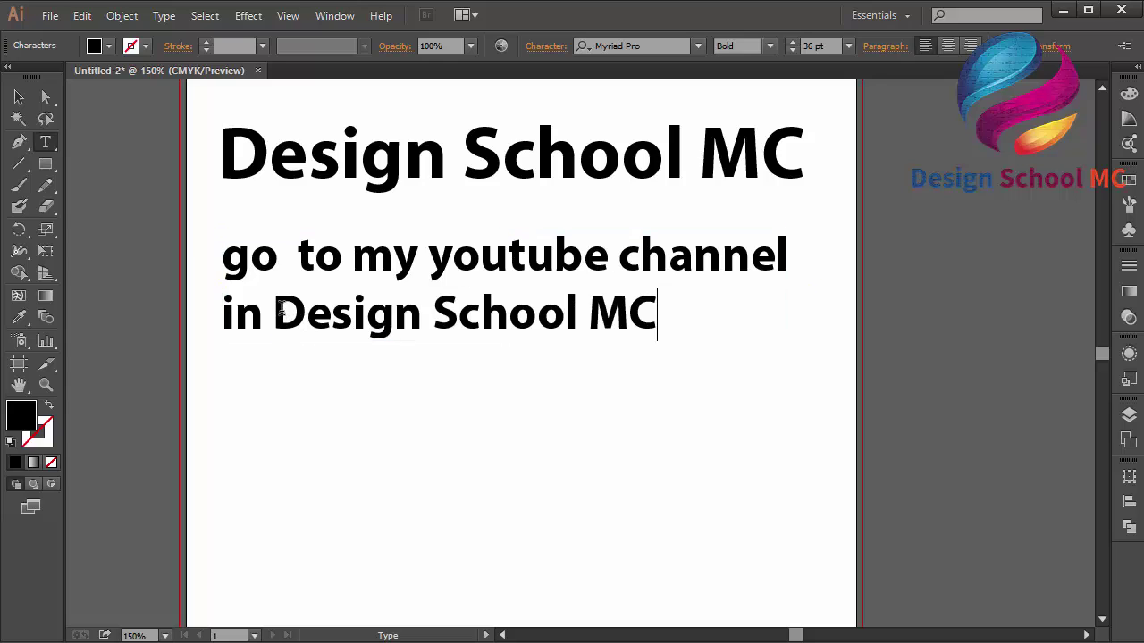
{"action": "left_click_drag", "start_coordinate": [274, 313], "coordinate": [686, 316]}
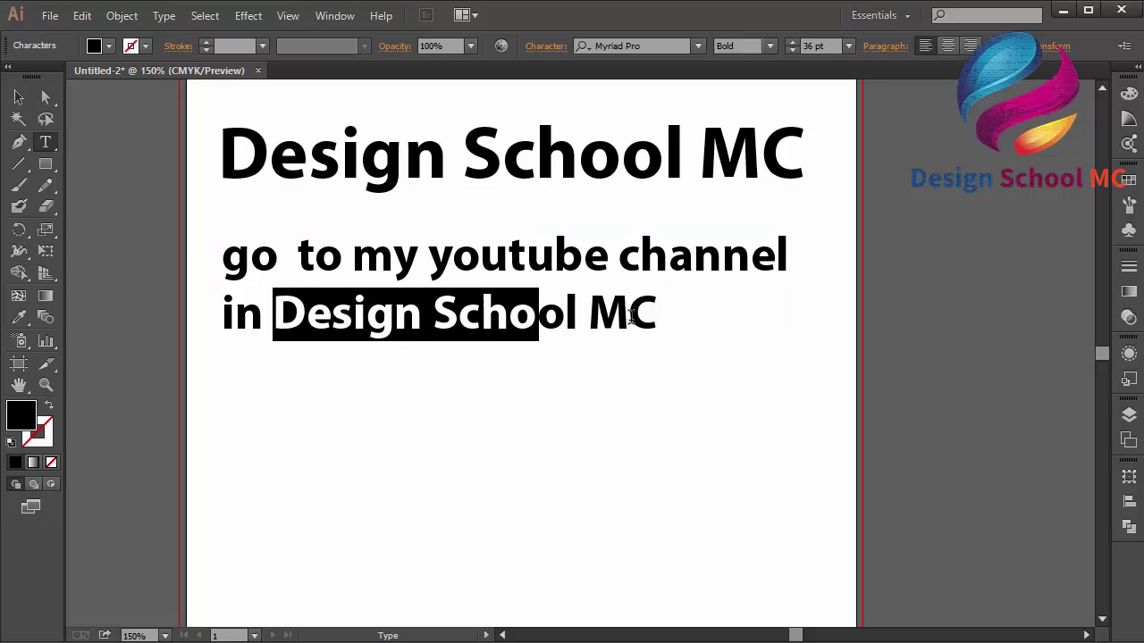
Step: Draw a black Paintbrush loop around 'Design School MC', replacing a misplaced first stroke
{"action": "left_click", "coordinate": [18, 185]}
{"action": "left_click_drag", "start_coordinate": [269, 341], "coordinate": [623, 280]}
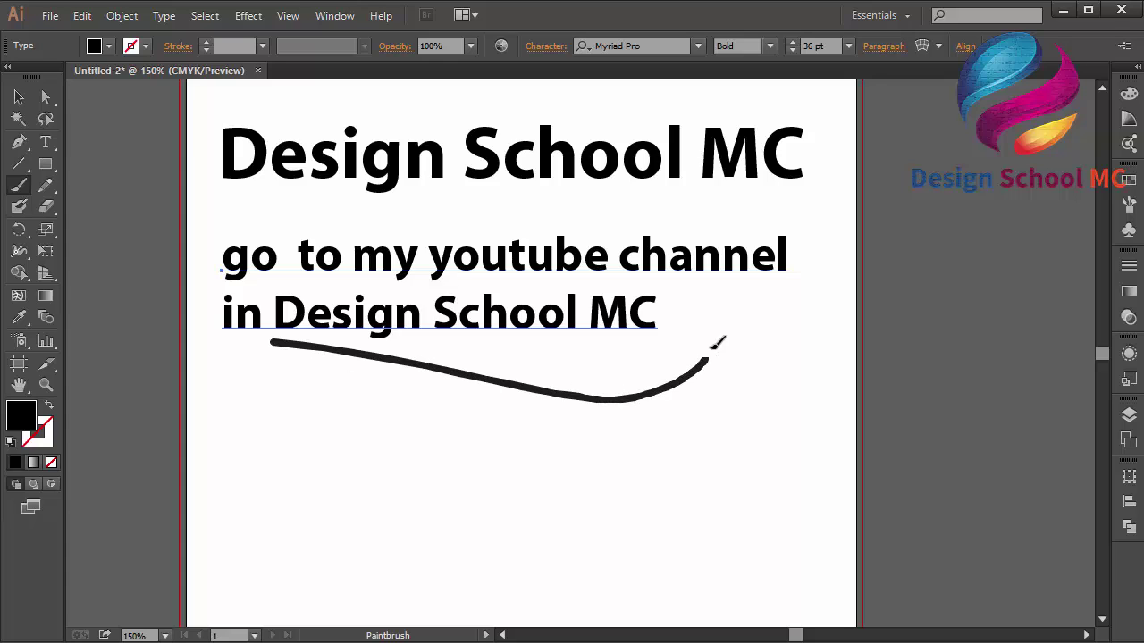
{"action": "key", "text": "ctrl+z"}
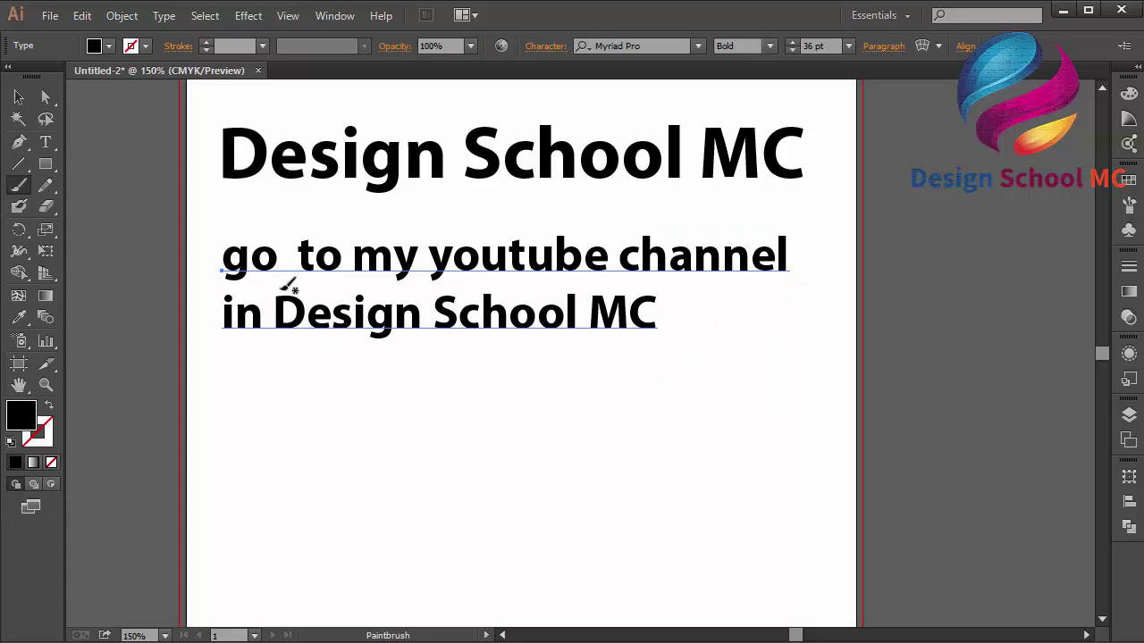
{"action": "mouse_move", "coordinate": [276, 288]}
{"action": "left_mouse_down"}
{"action": "mouse_move", "coordinate": [576, 279]}
{"action": "mouse_move", "coordinate": [682, 294]}
{"action": "mouse_move", "coordinate": [566, 344]}
{"action": "mouse_move", "coordinate": [312, 340]}
{"action": "mouse_move", "coordinate": [275, 329]}
{"action": "mouse_move", "coordinate": [282, 286]}
{"action": "left_mouse_up"}
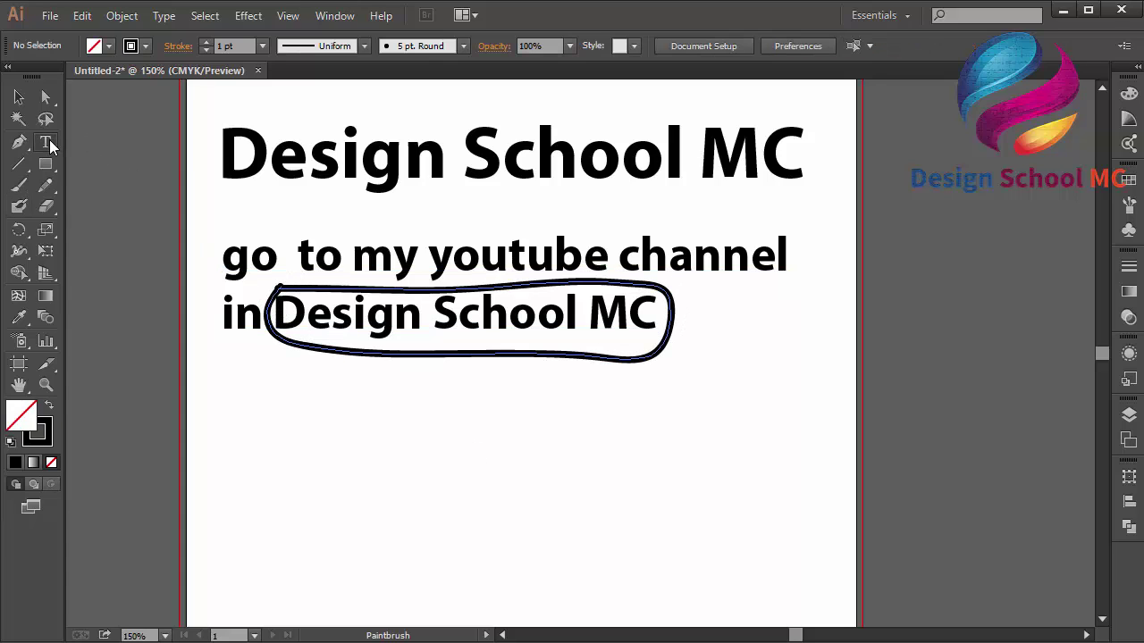
{"action": "left_click", "coordinate": [46, 142]}
Step: Type 'I hope you like my video tutorial' below the circled line at 24 pt
{"action": "left_click", "coordinate": [224, 426]}
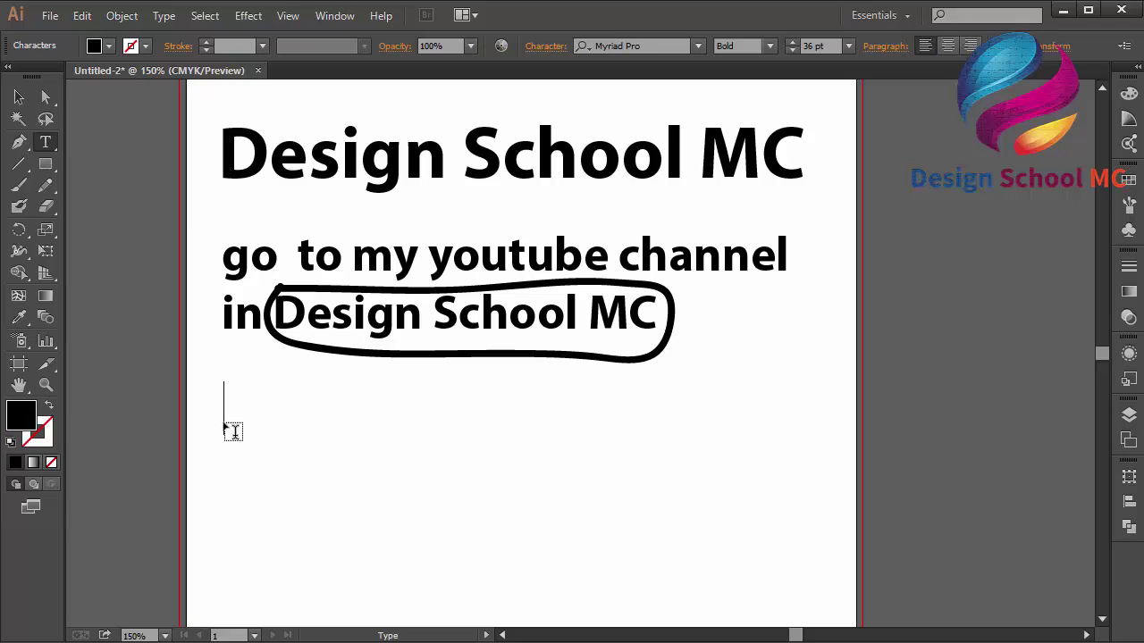
{"action": "type", "text": "I h"}
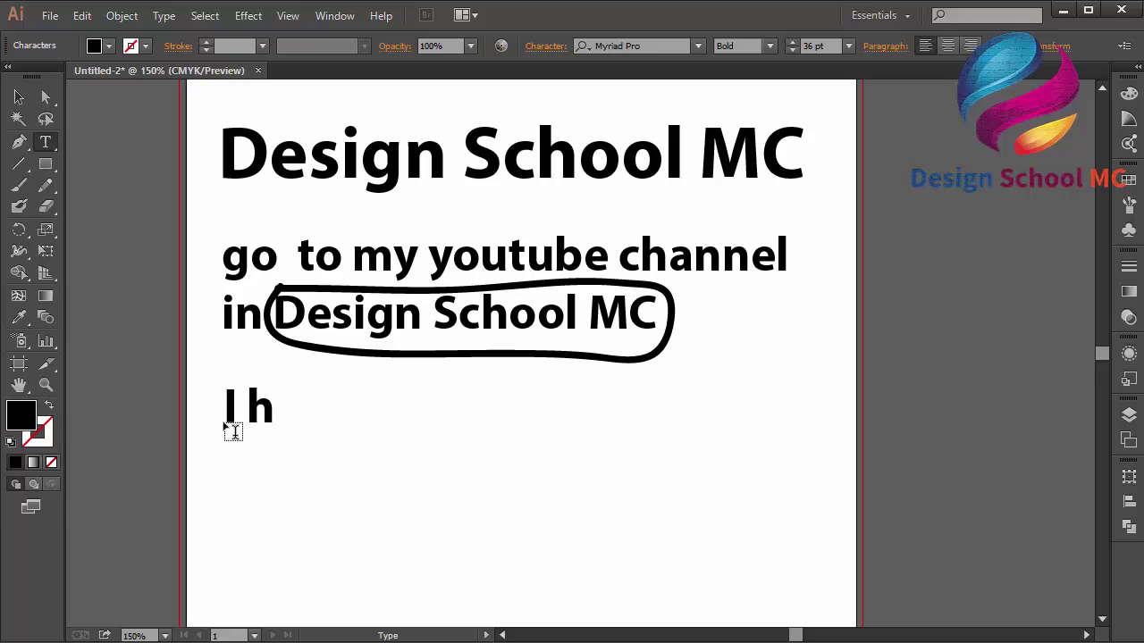
{"action": "type", "text": "ope you li"}
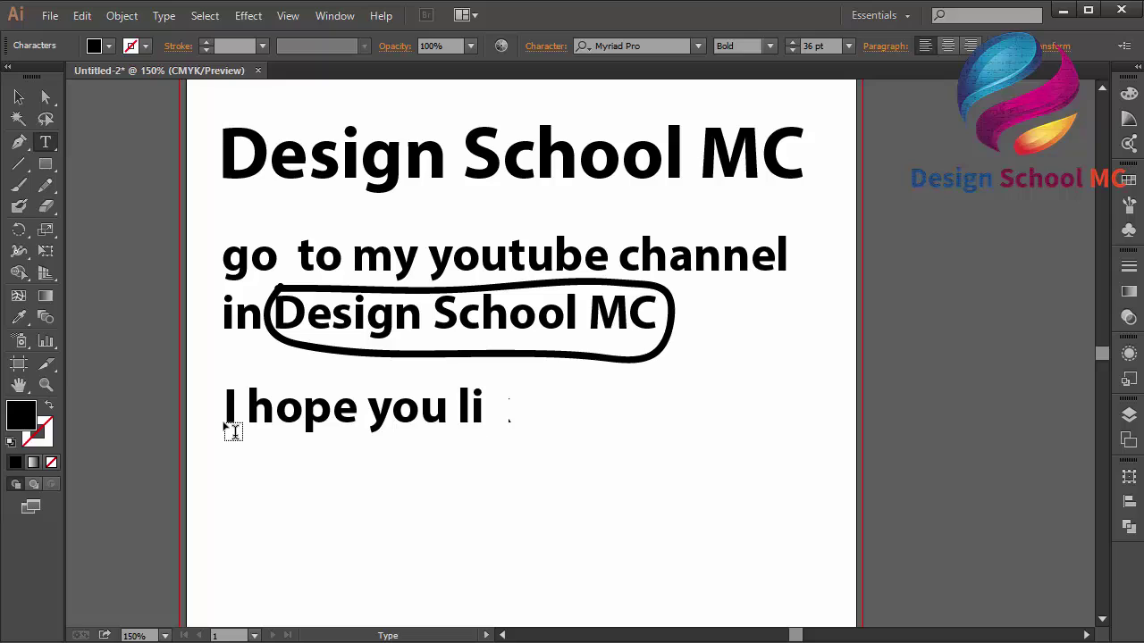
{"action": "type", "text": "ke my video"}
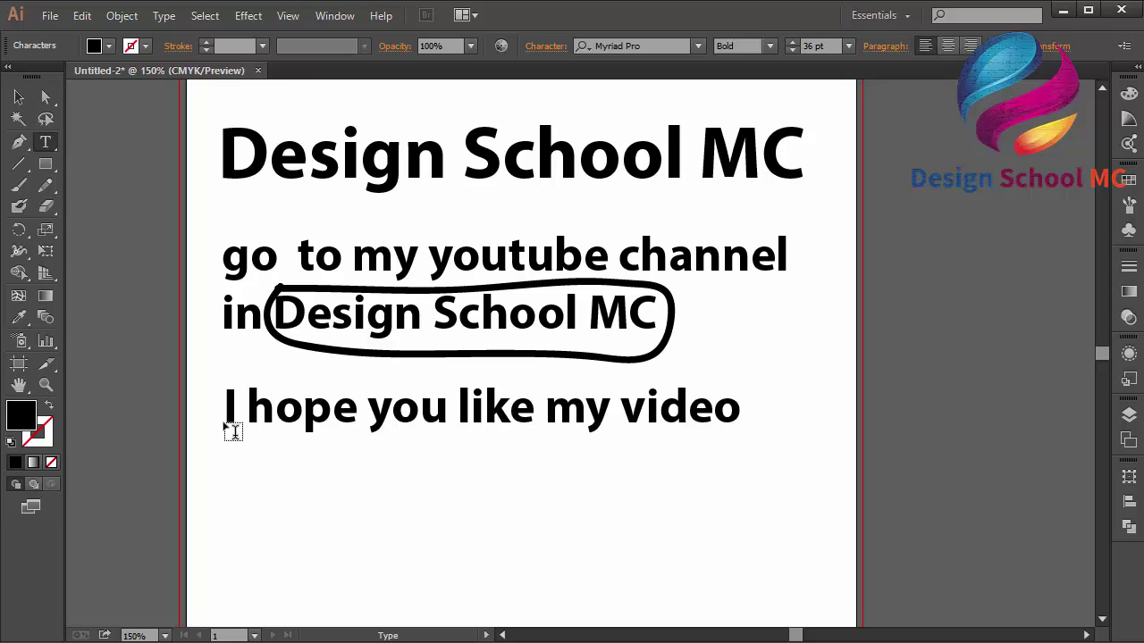
{"action": "type", "text": " tut"}
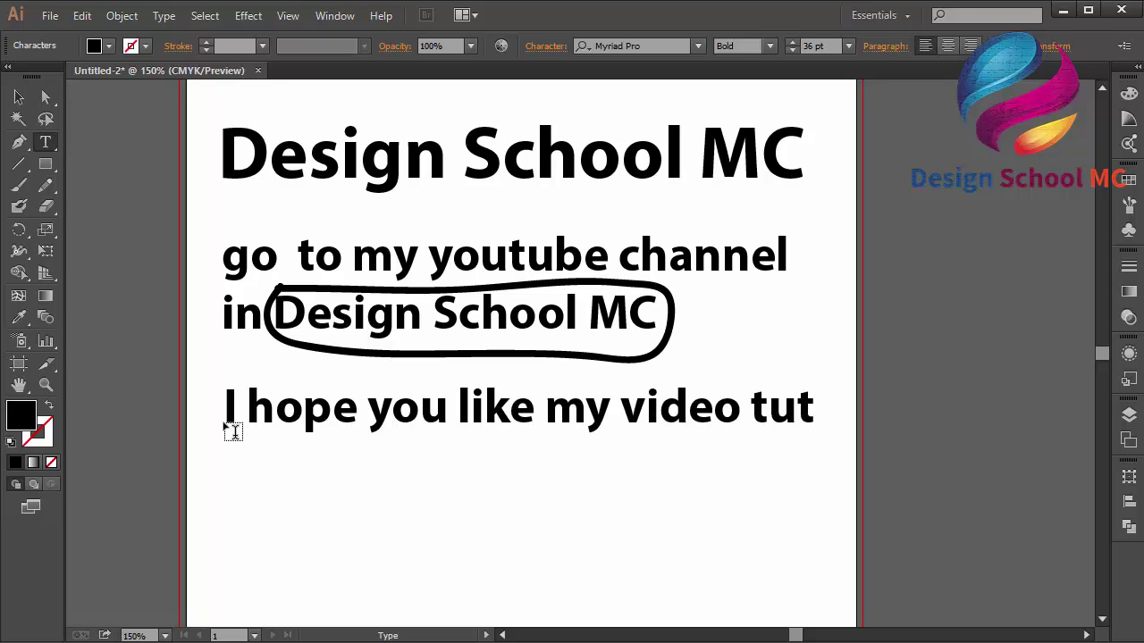
{"action": "type", "text": "orial"}
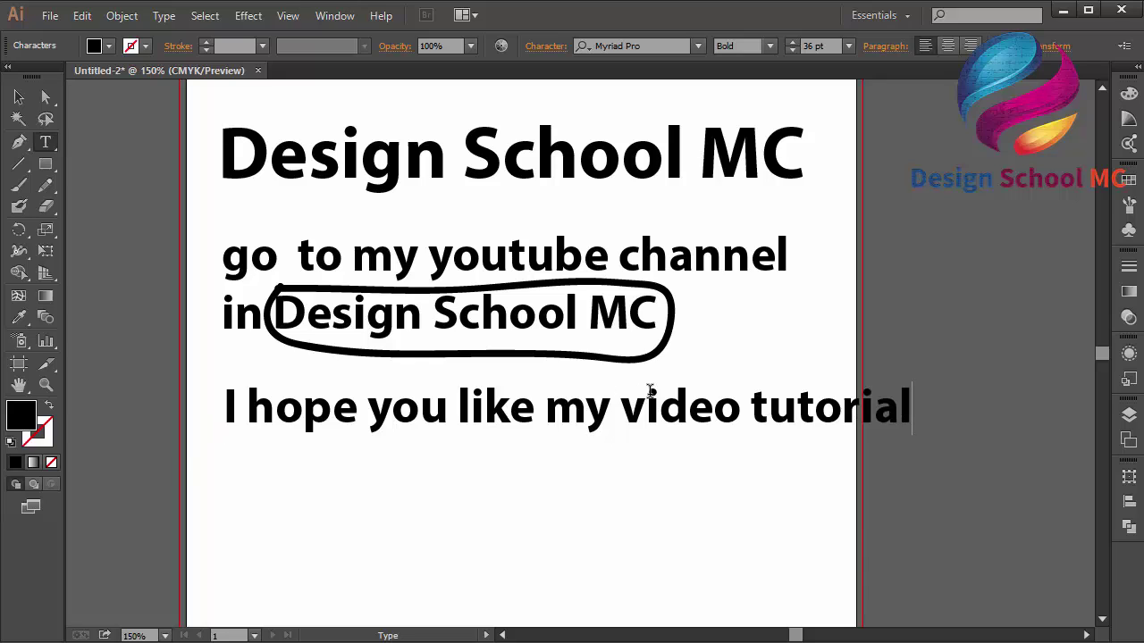
{"action": "key", "text": "Escape"}
{"action": "triple_click", "coordinate": [770, 419]}
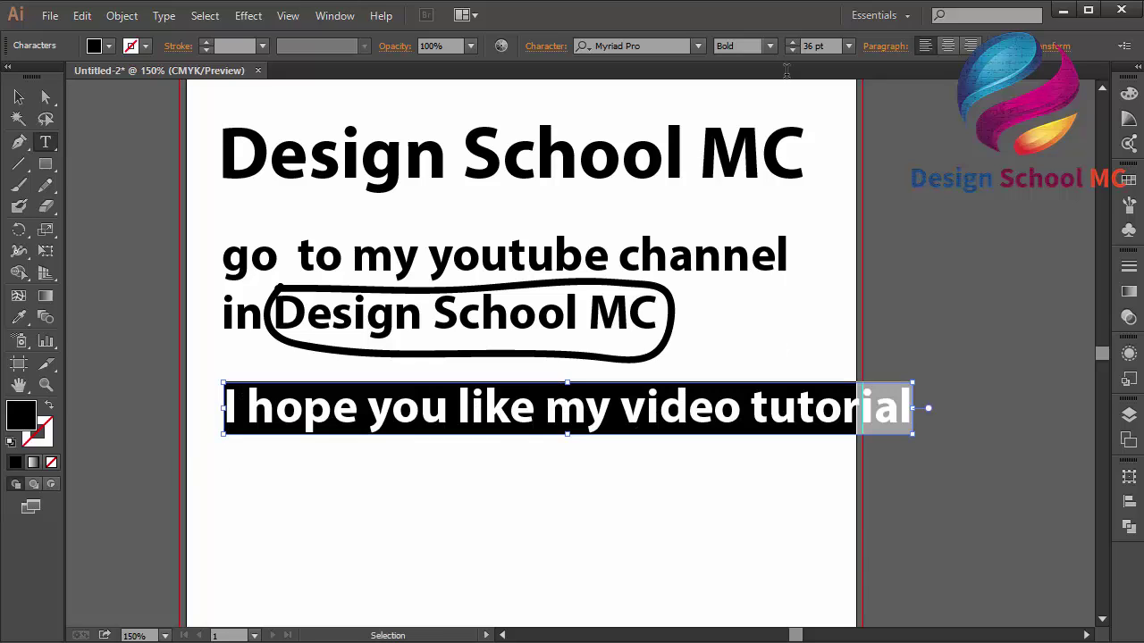
{"action": "left_click", "coordinate": [848, 47]}
{"action": "left_click", "coordinate": [872, 285]}
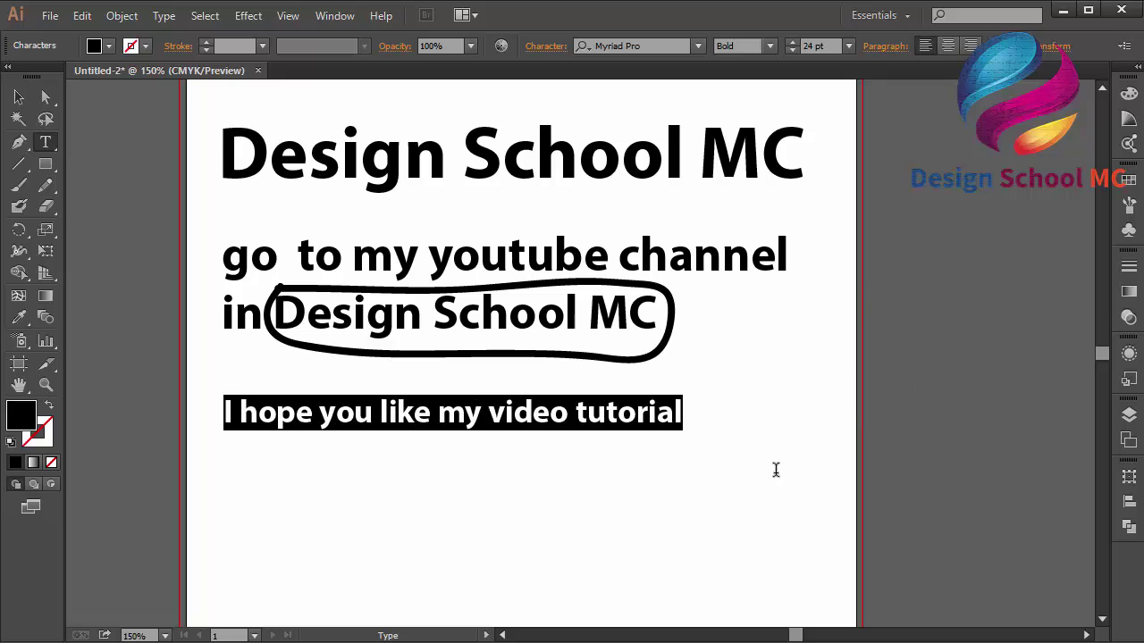
Step: Finish the paragraph with the share request and 'thanks for watching. hope you happy :)'
{"action": "left_click", "coordinate": [701, 413]}
{"action": "type", "text": "and"}
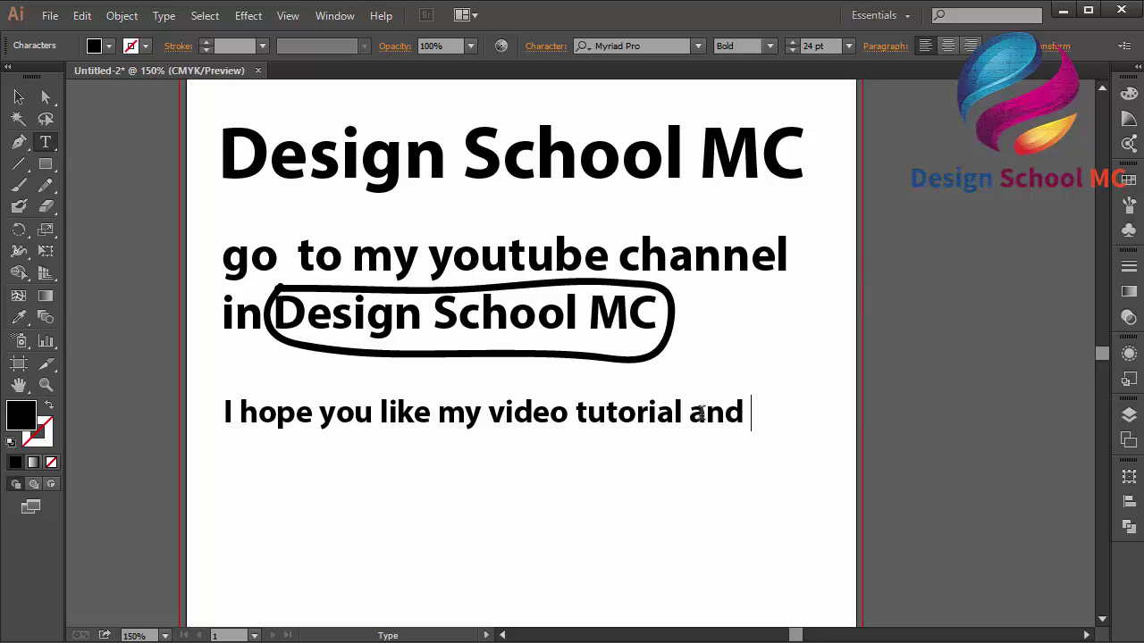
{"action": "type", "text": " share"}
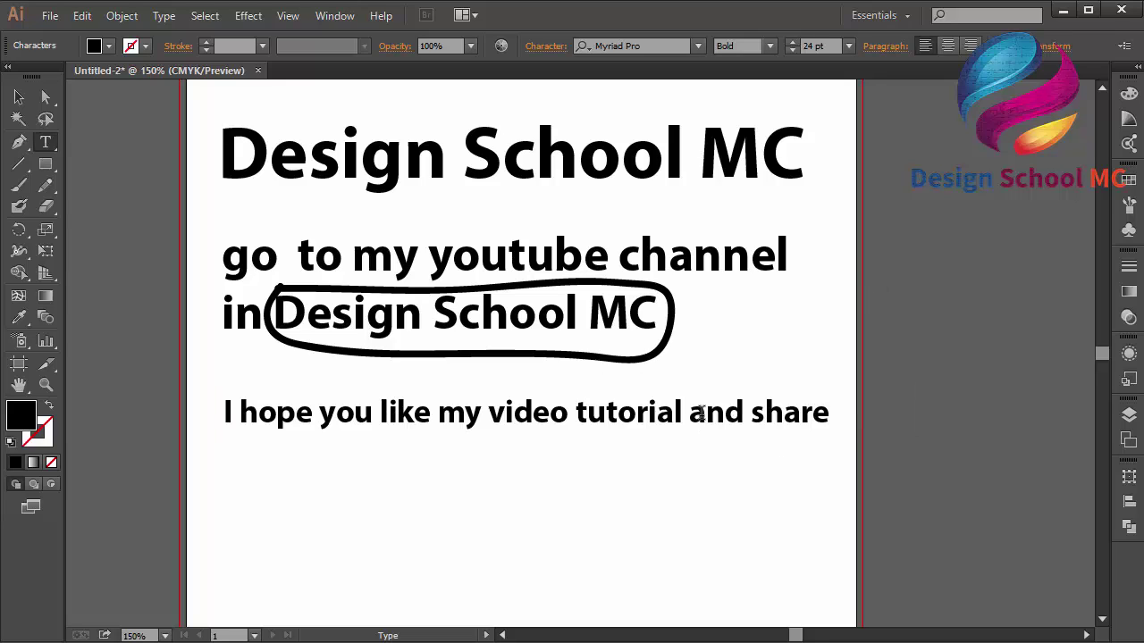
{"action": "type", "text": " my video "}
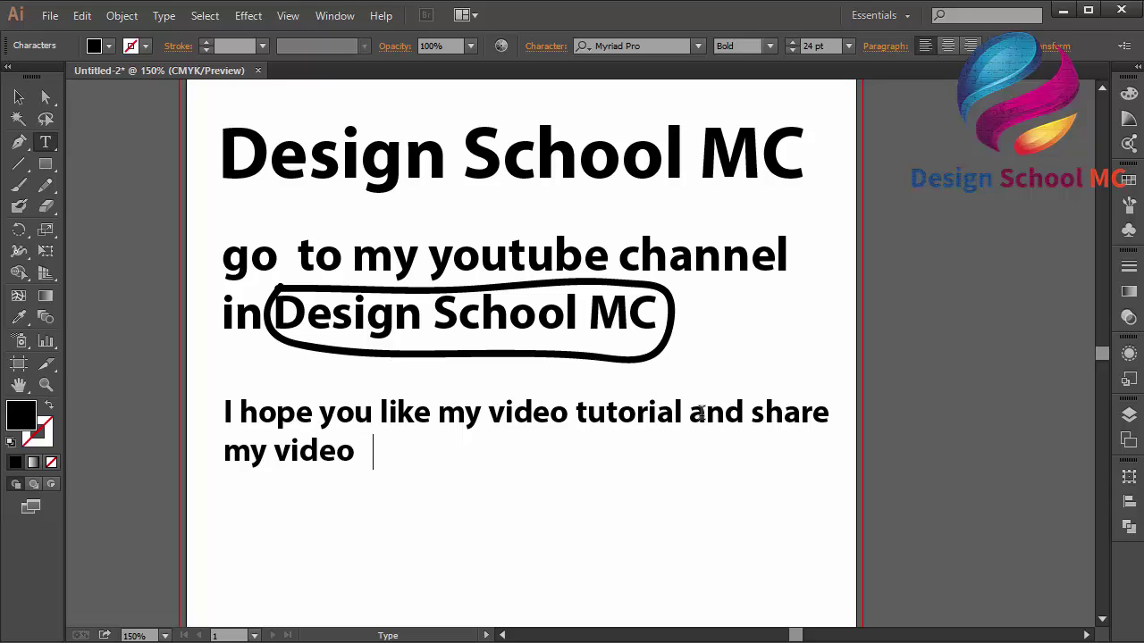
{"action": "type", "text": "tutorial "}
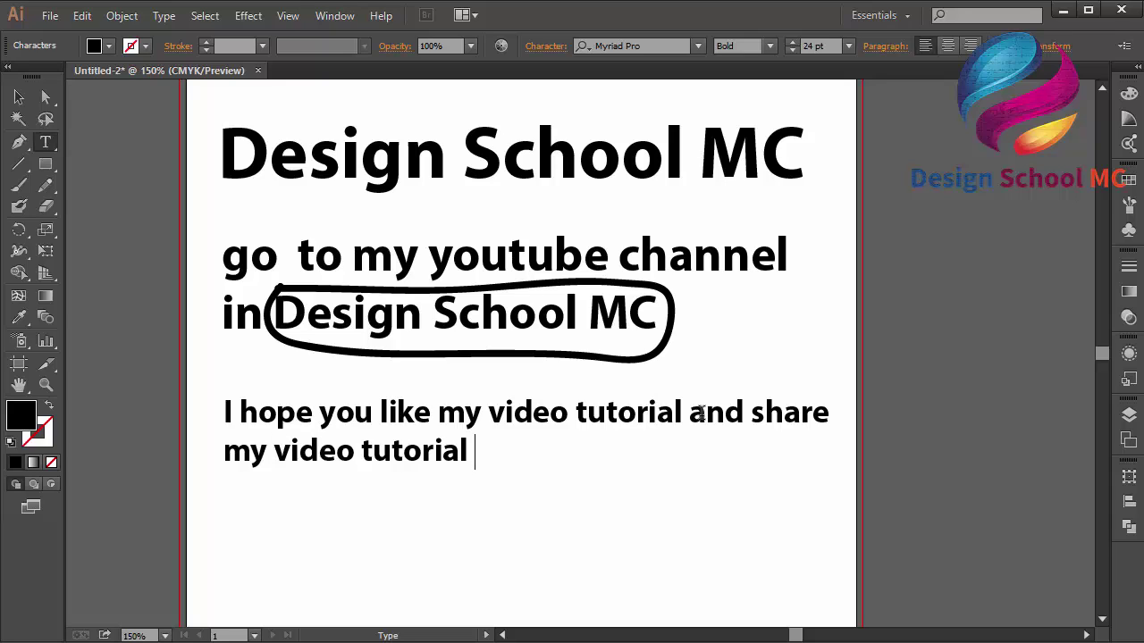
{"action": "type", "text": "to s"}
{"action": "type", "text": "upport m"}
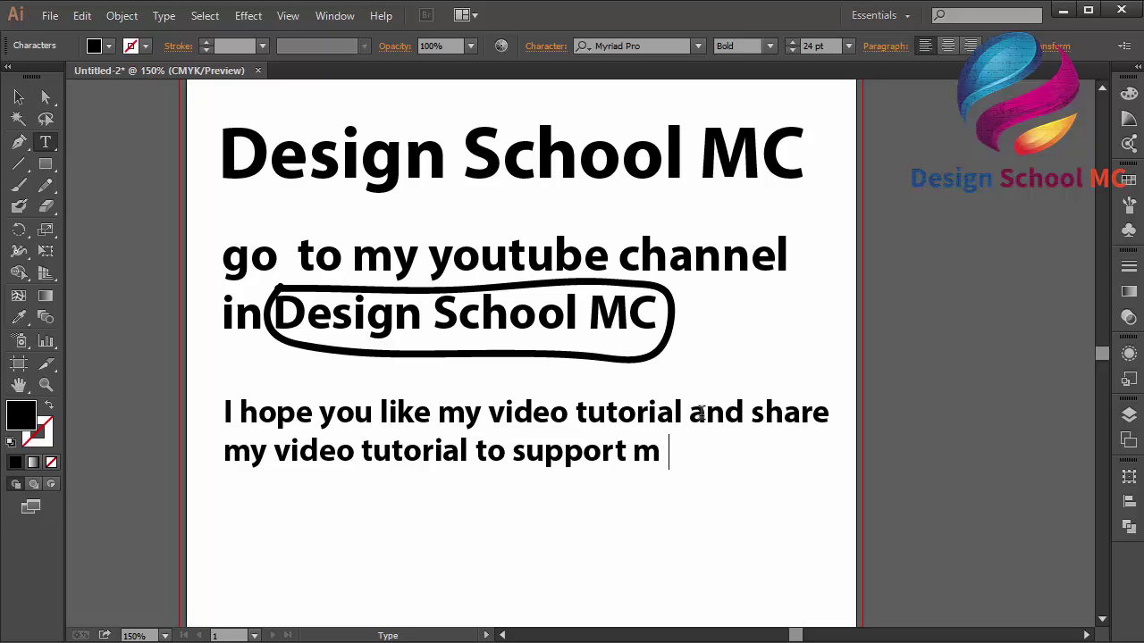
{"action": "type", "text": "e in ma"}
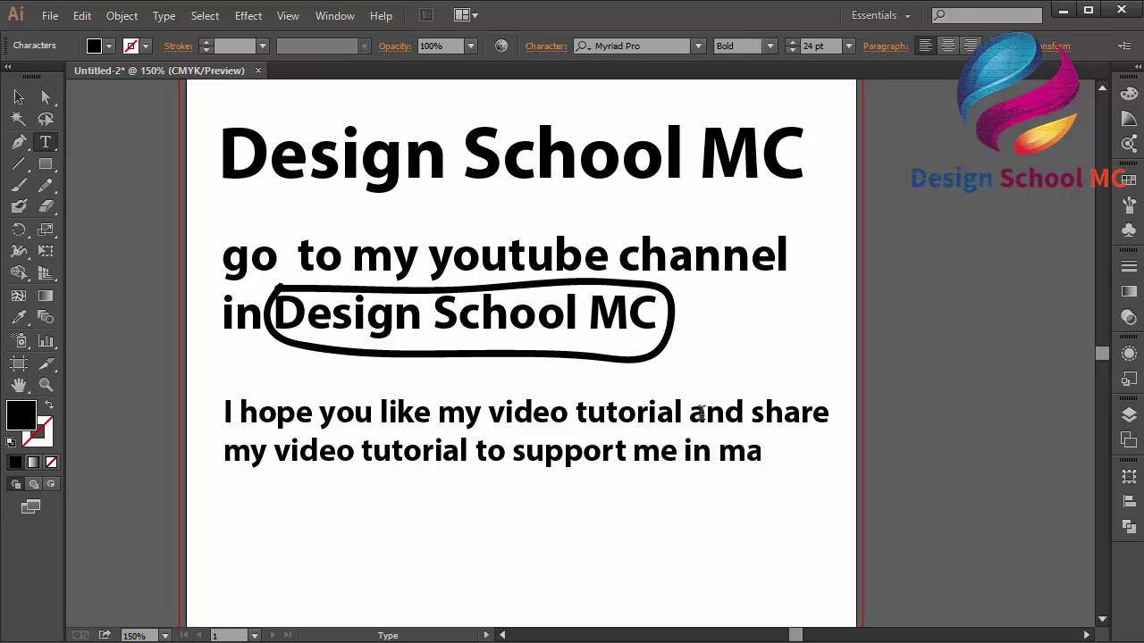
{"action": "type", "text": "king new vi"}
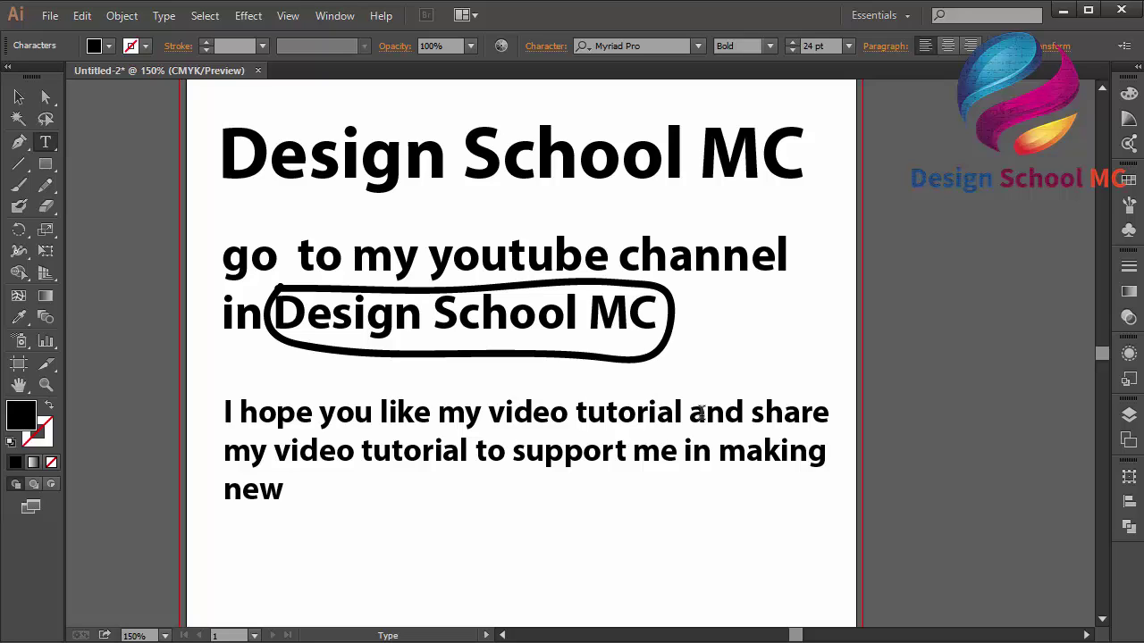
{"action": "type", "text": "deo :)"}
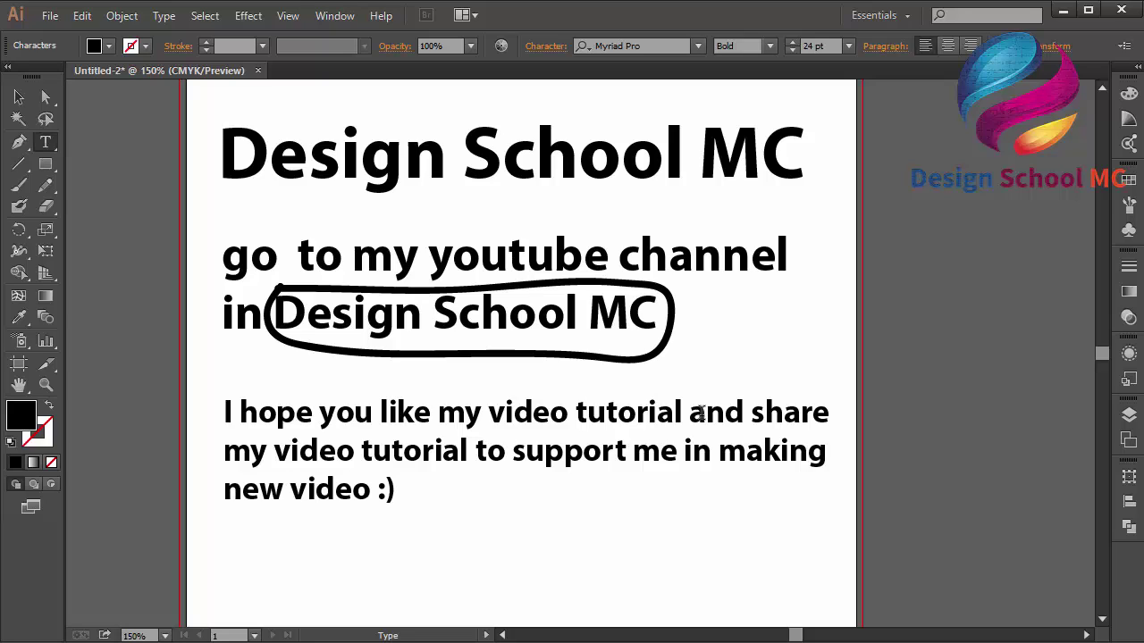
{"action": "key", "text": "Return"}
{"action": "key", "text": "Return"}
{"action": "type", "text": "thanks for"}
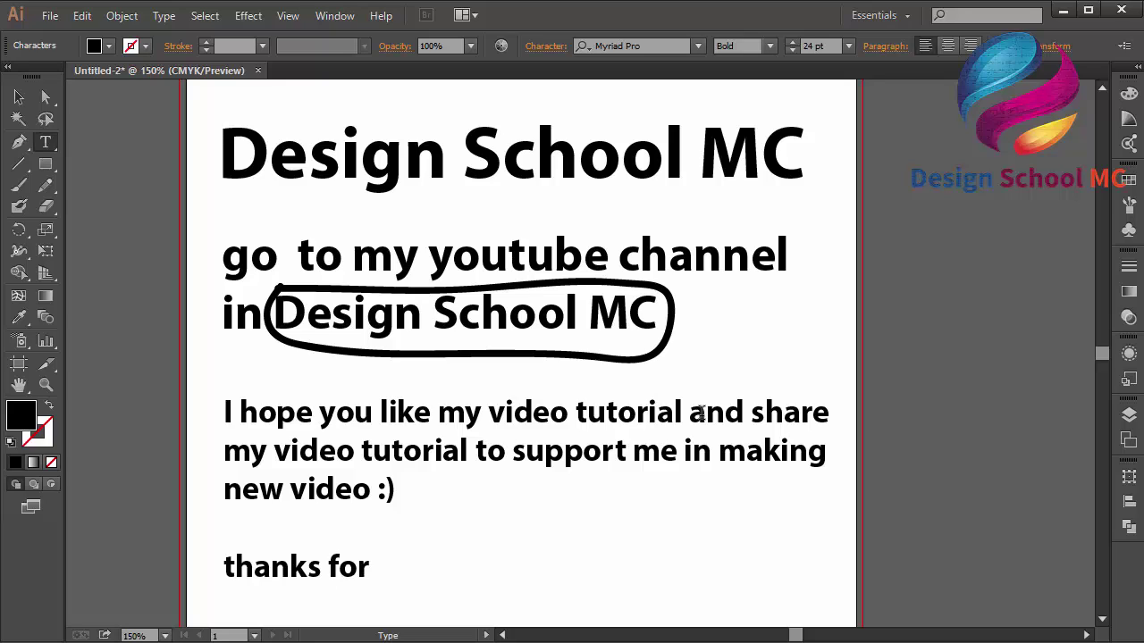
{"action": "type", "text": " watching"}
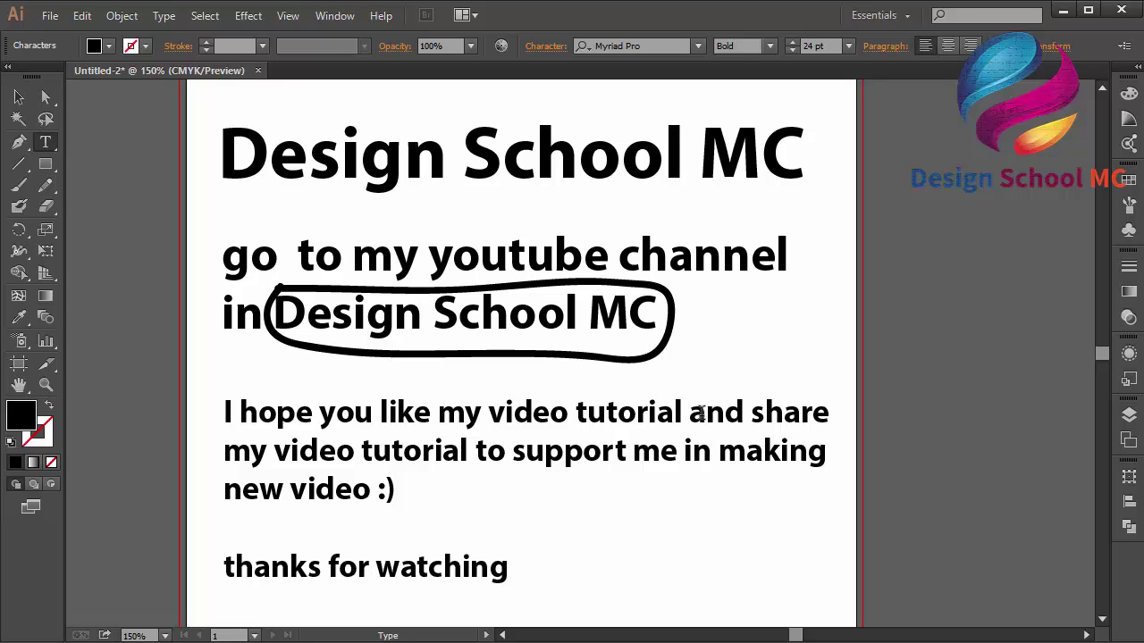
{"action": "type", "text": ". hope"}
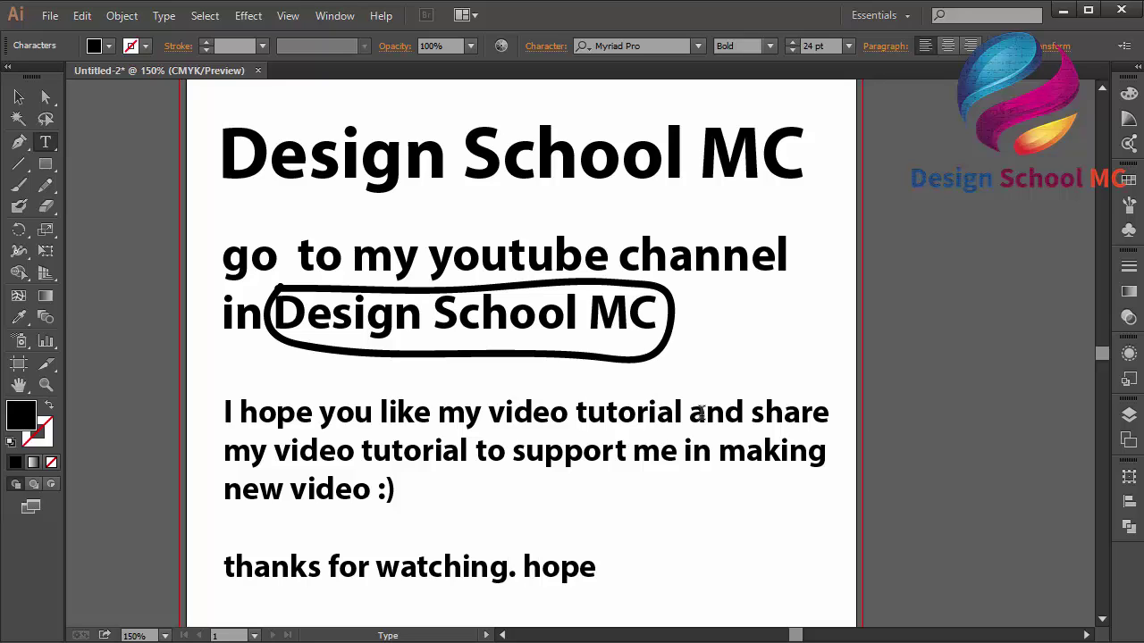
{"action": "type", "text": " you"}
{"action": "type", "text": " happy :)"}
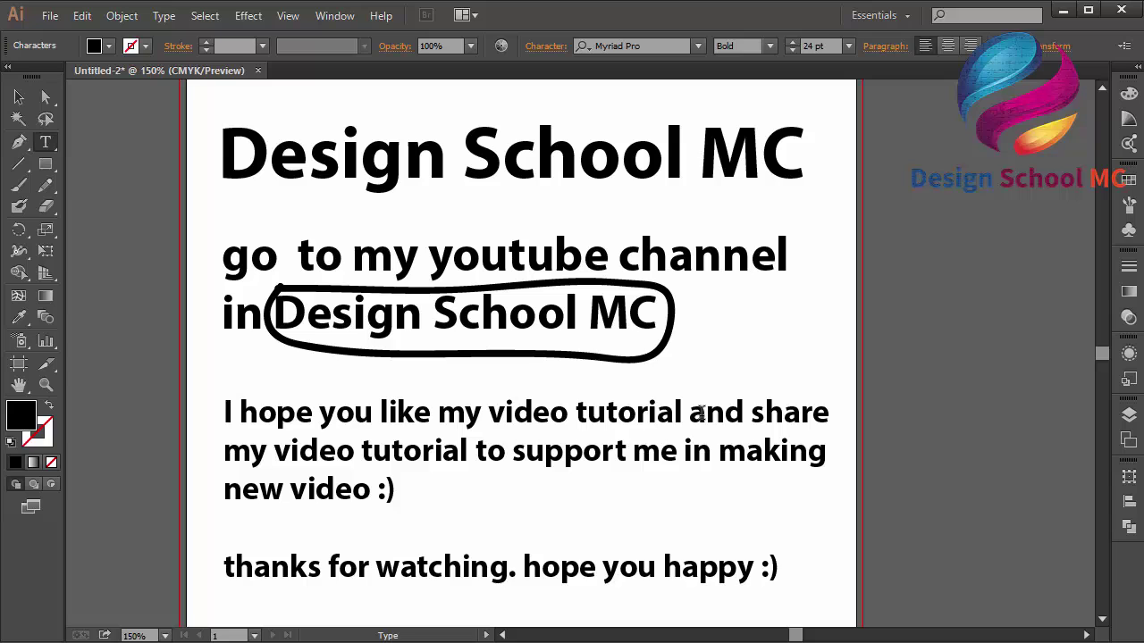
{"action": "left_click", "coordinate": [19, 97]}
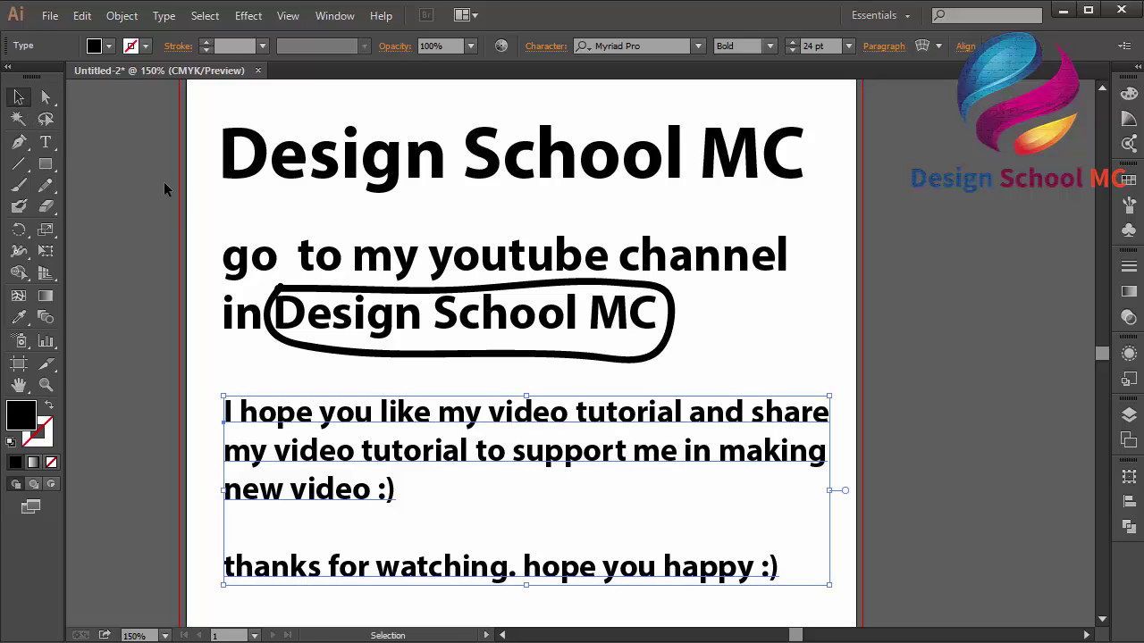